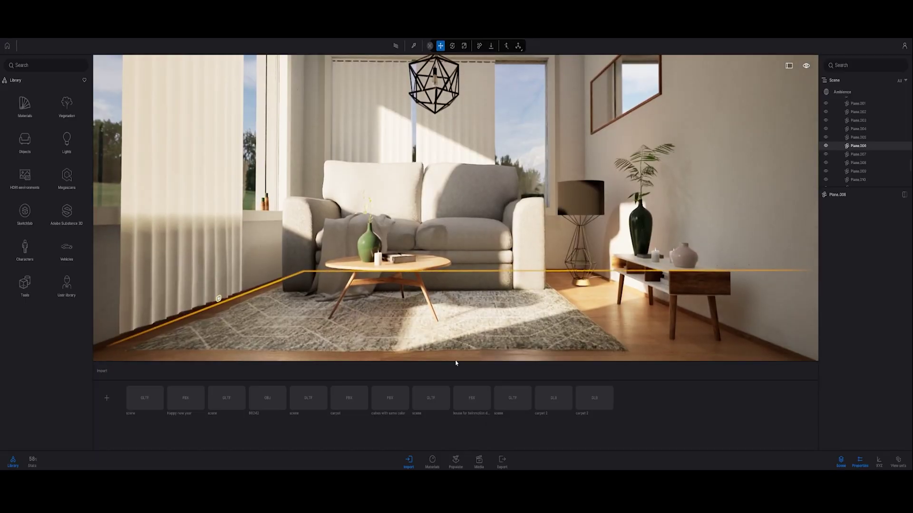
# - Fly the camera deeper into the living room toward the sofa
pyautogui.scroll(3, 453, 284)
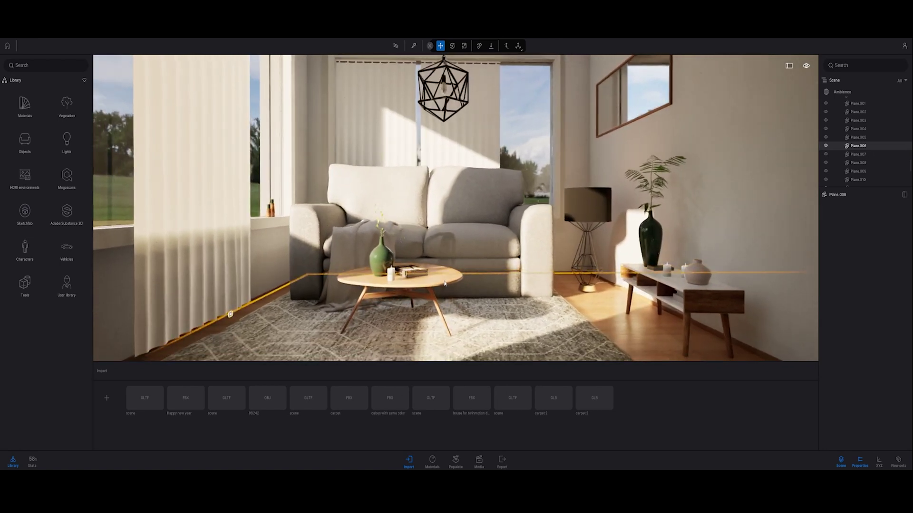
pyautogui.scroll(3, 449, 288)
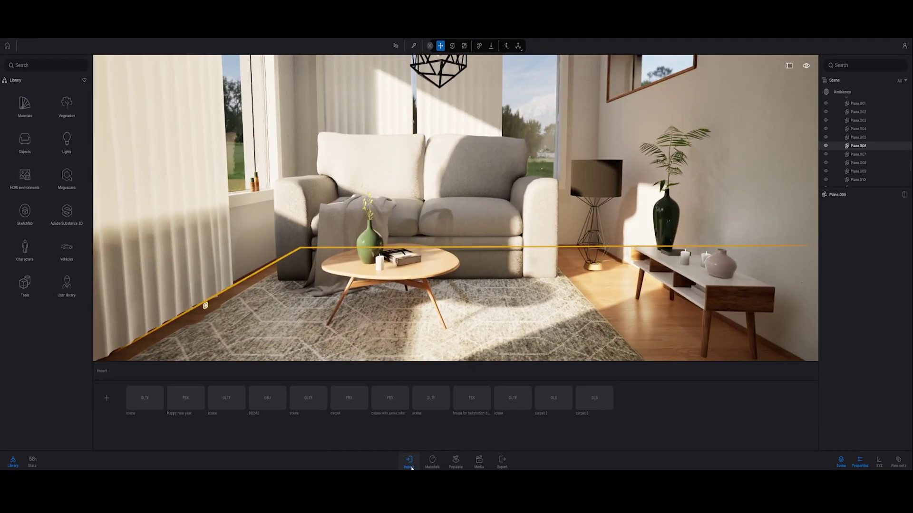
# - Close the Import panel, switch to the saved Image36 view from Media, and enable the Path Tracer
pyautogui.click(406, 470)
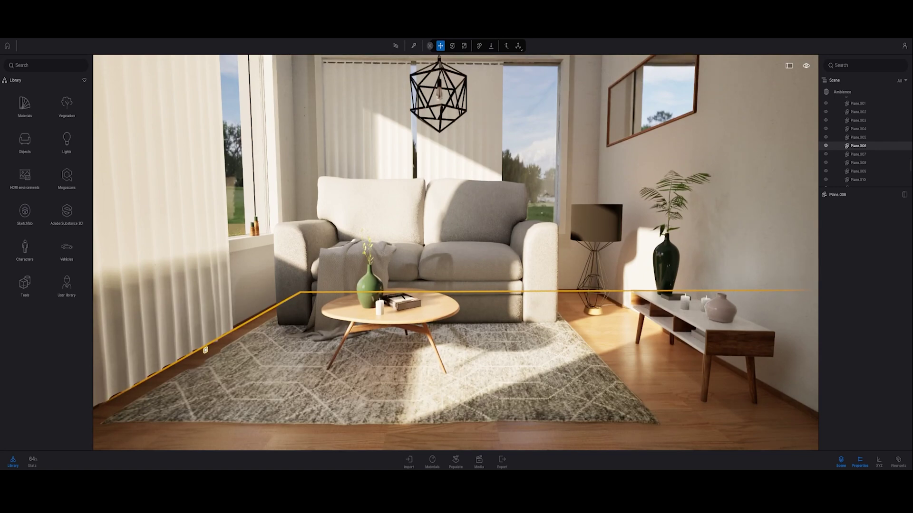
pyautogui.click(479, 461)
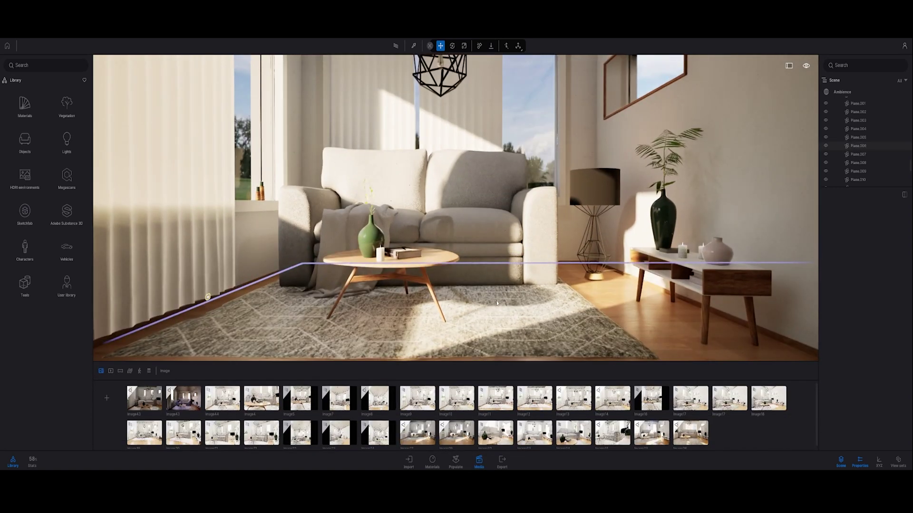
pyautogui.click(703, 442)
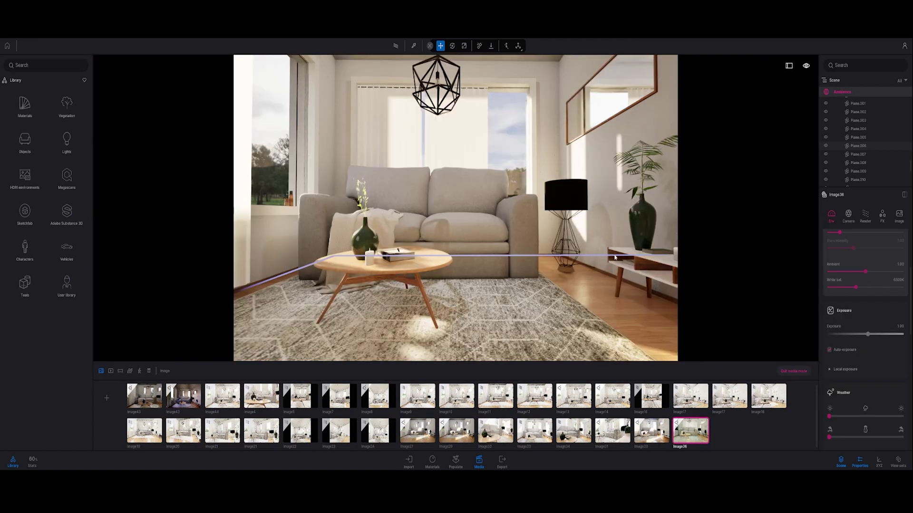
pyautogui.click(396, 46)
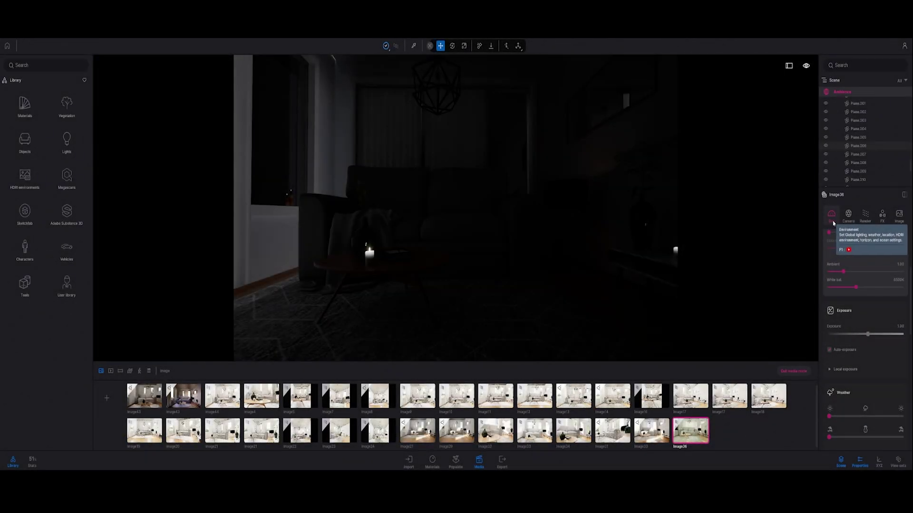
# - In the Environment panel's HDRI environment section, set Intensity to 10.58 and Rotation to 272°
pyautogui.scroll(-5, 854, 309)
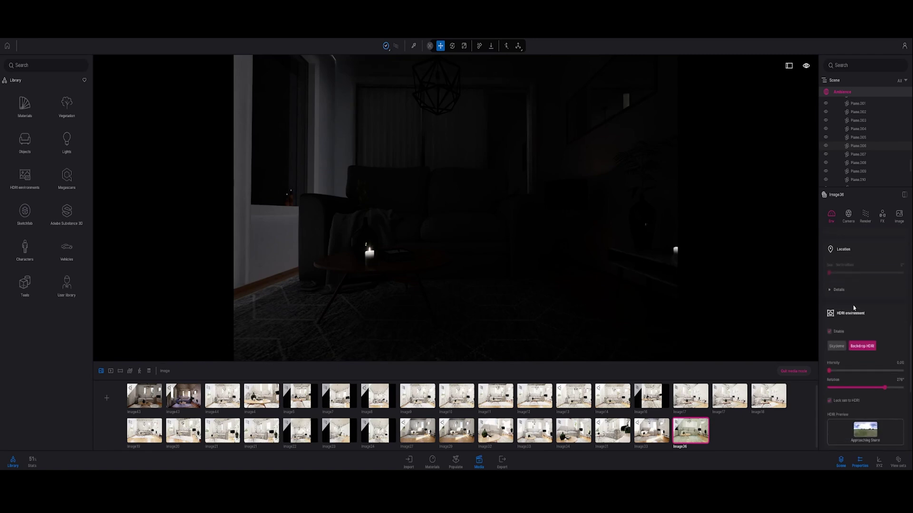
pyautogui.scroll(-2, 853, 308)
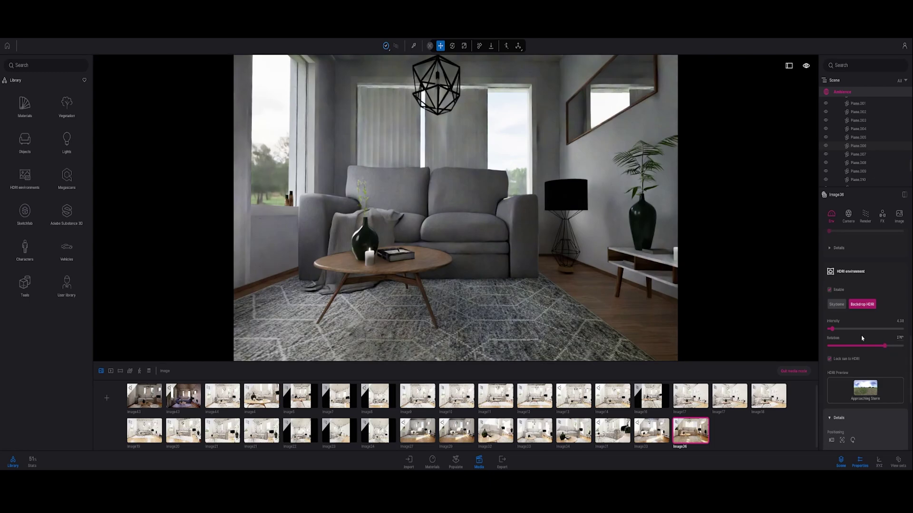
pyautogui.click(890, 347)
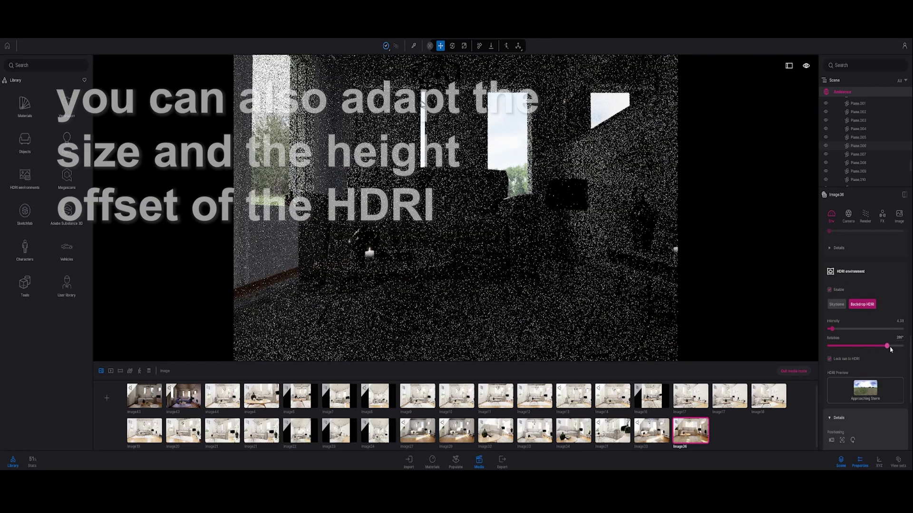
pyautogui.click(879, 346)
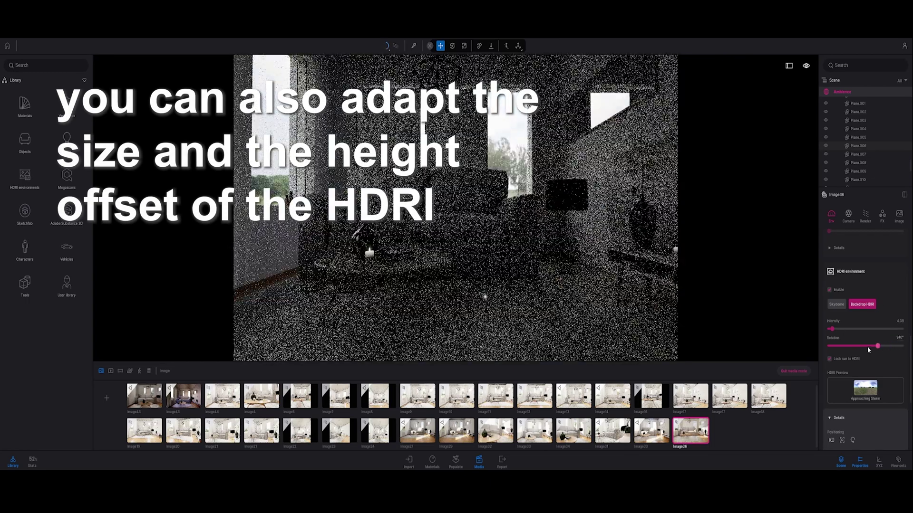
pyautogui.moveTo(831, 329); pyautogui.dragTo(836, 329)
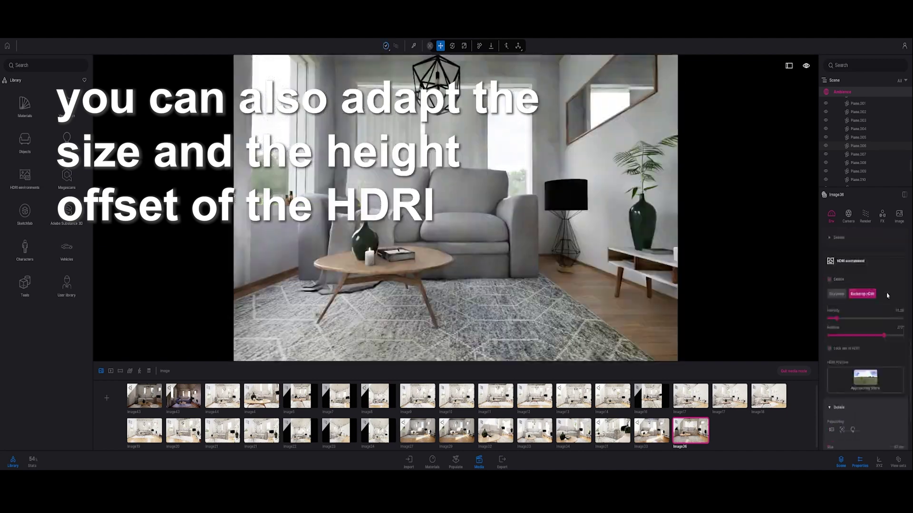
pyautogui.scroll(-5, 893, 314)
# - Raise the Exposure with its slider and value field to brighten the render
pyautogui.scroll(3, 889, 319)
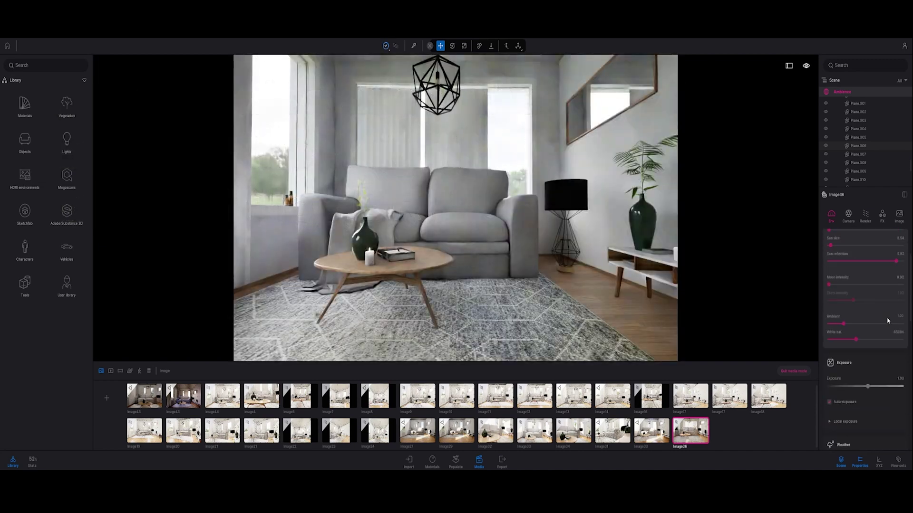
pyautogui.scroll(-2, 879, 399)
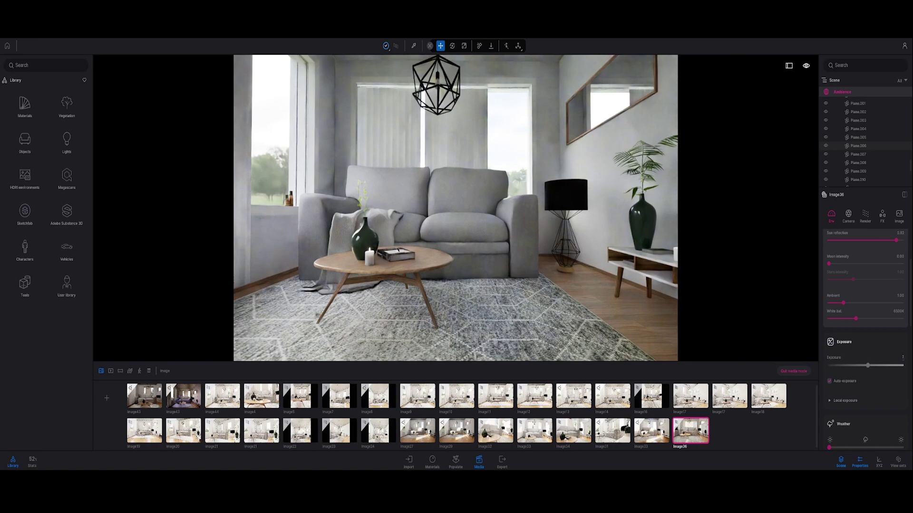
pyautogui.moveTo(900, 358); pyautogui.dragTo(903, 357)
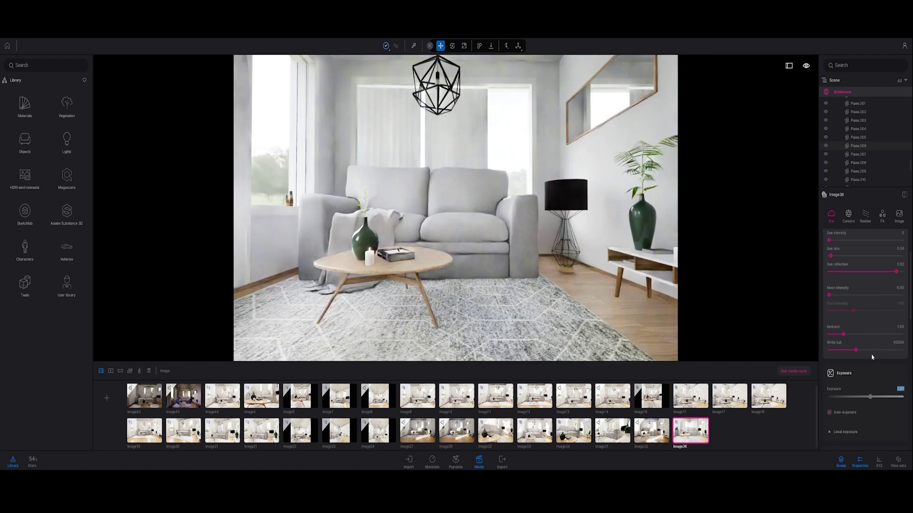
pyautogui.scroll(5, 856, 319)
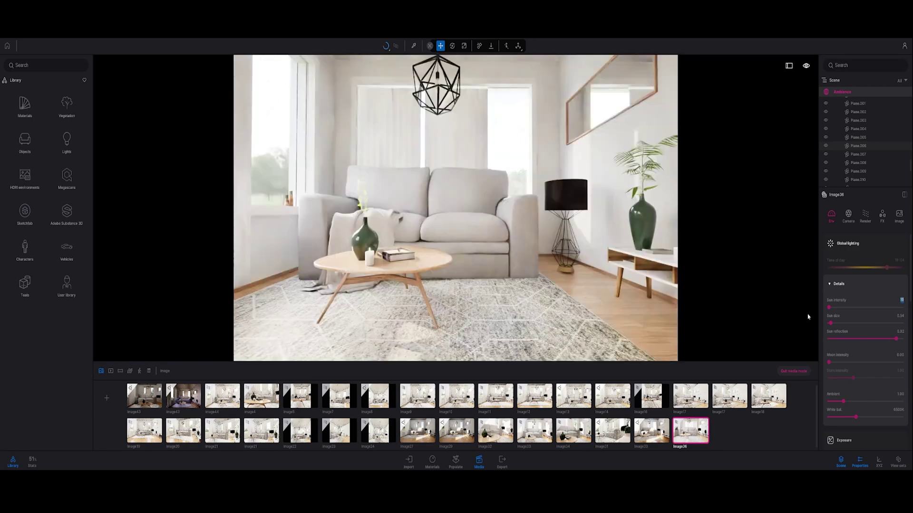
pyautogui.scroll(-3, 842, 306)
pyautogui.scroll(-2, 842, 305)
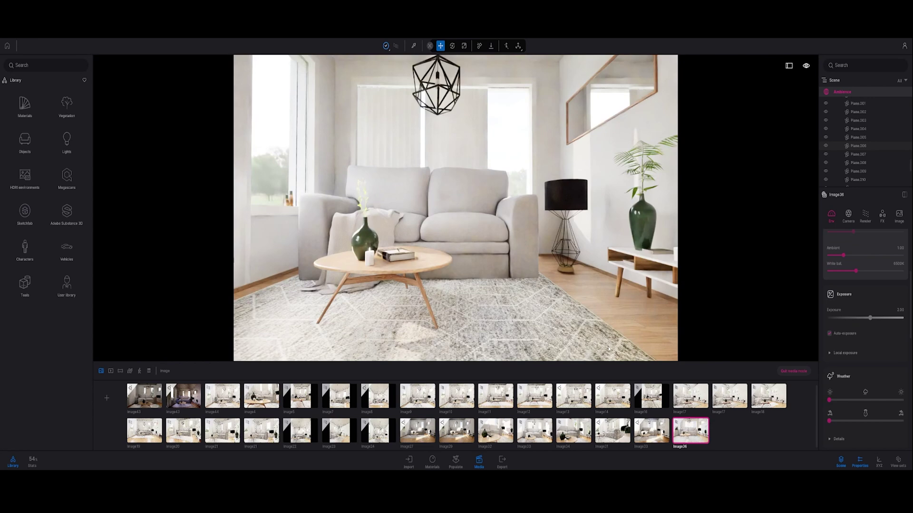
pyautogui.scroll(1, 878, 347)
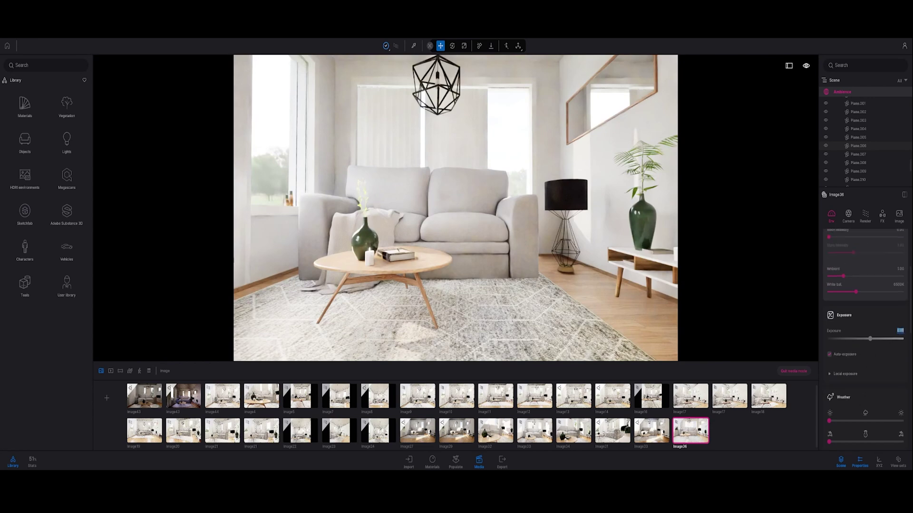
pyautogui.click(898, 331)
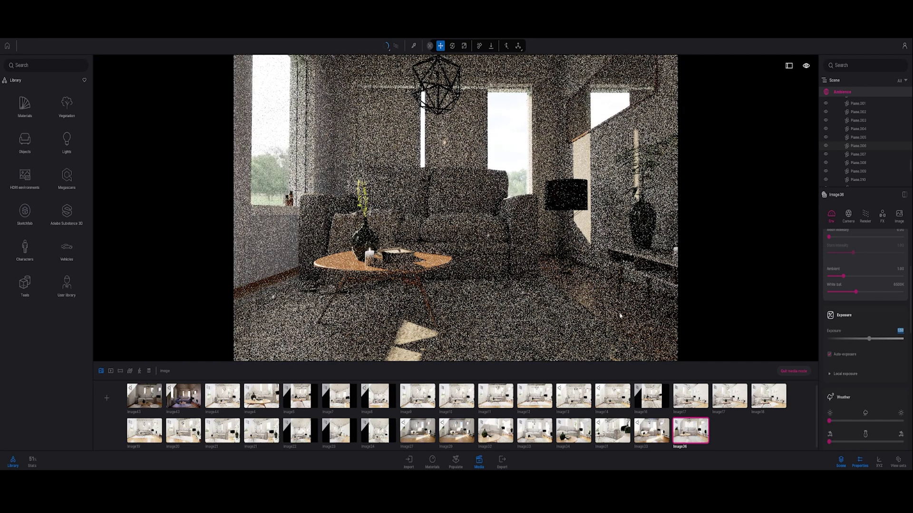
# - Collapse the sun detail settings in the Environment panel
pyautogui.scroll(5, 853, 320)
pyautogui.scroll(-2, 868, 313)
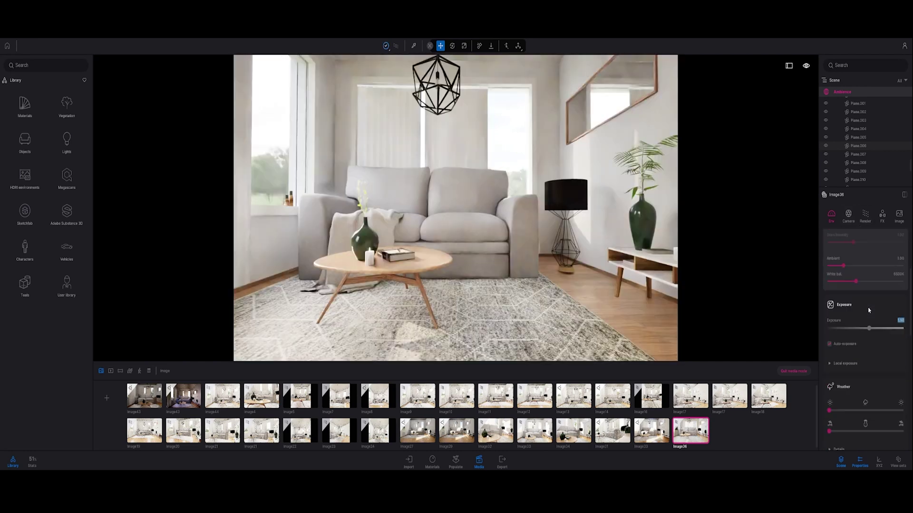
pyautogui.click(845, 283)
pyautogui.scroll(-4, 845, 287)
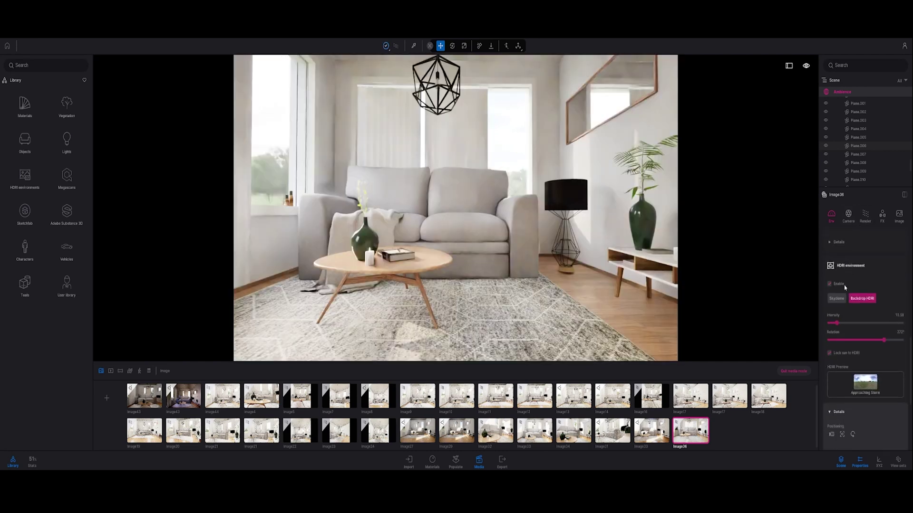
# - Pick the window glass material, raise its Opacity from 43% to 78%, and edit the exposure value
pyautogui.click(413, 46)
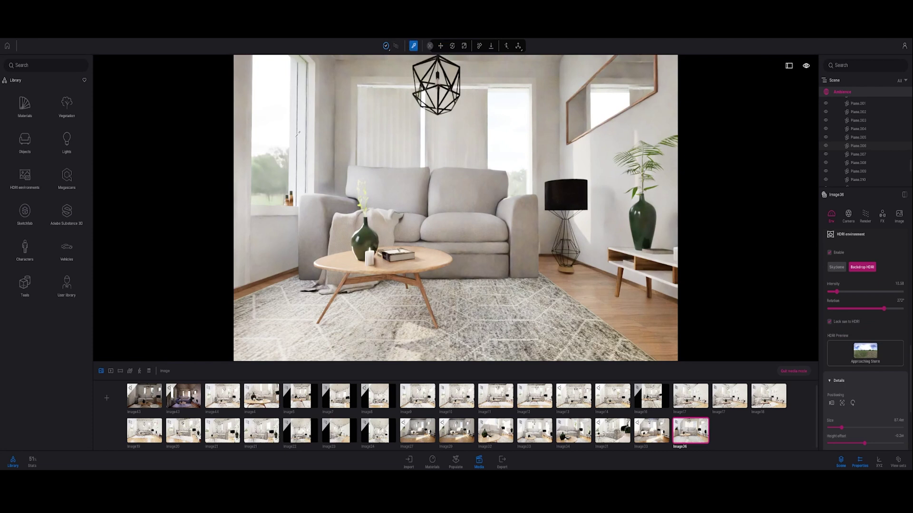
pyautogui.click(287, 141)
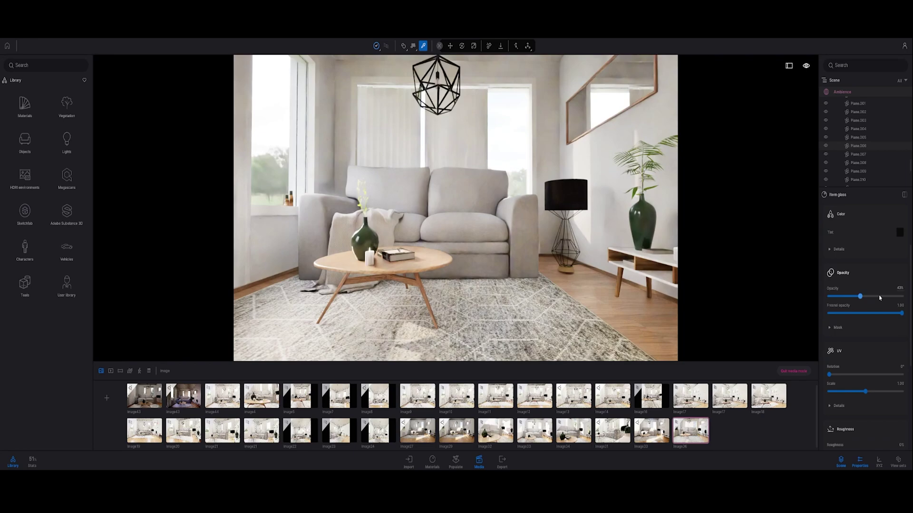
pyautogui.click(878, 297)
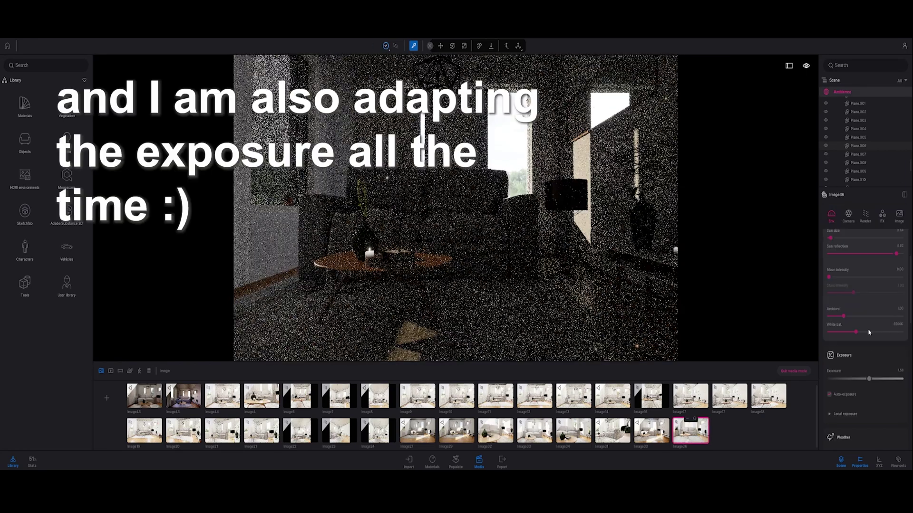
pyautogui.scroll(-1, 868, 332)
pyautogui.click(900, 329)
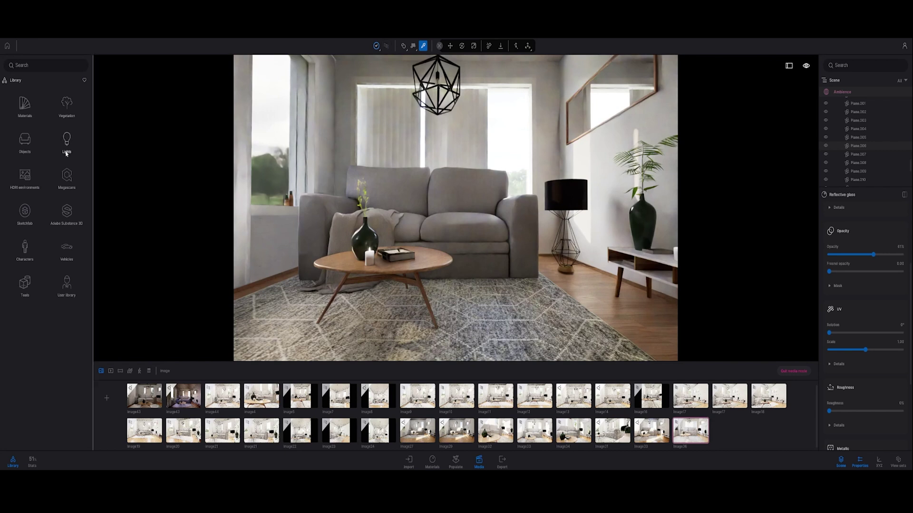
# - Drag an Area light from the Lights library into the living room
pyautogui.click(67, 152)
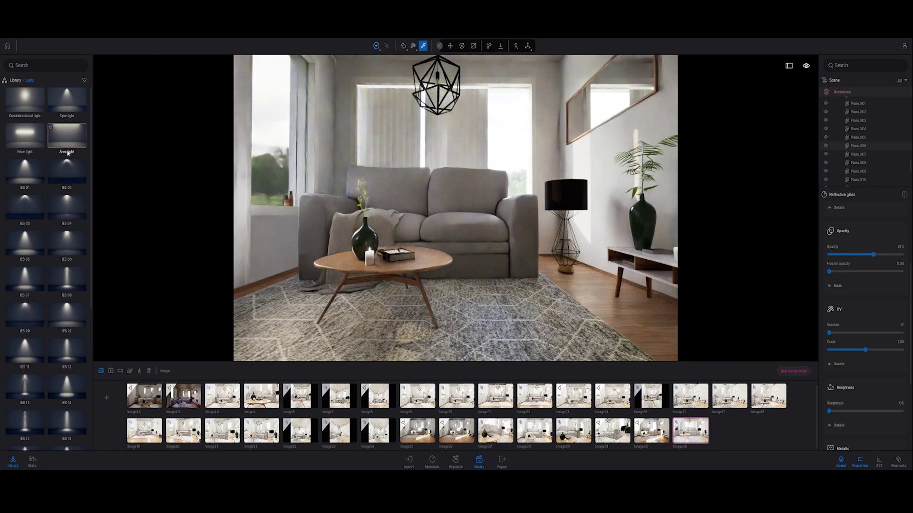
pyautogui.moveTo(67, 152); pyautogui.dragTo(824, 162)
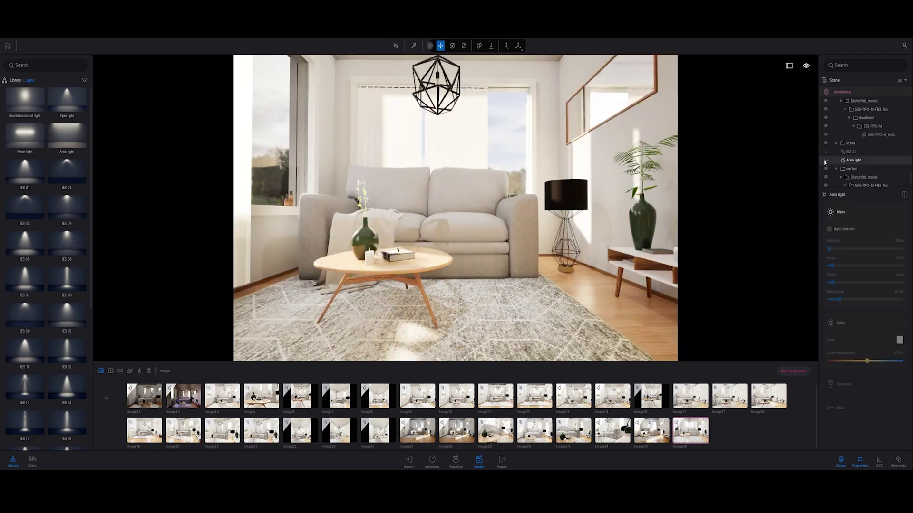
# - Enable the new area light, try a full-intensity boost, and undo it back to 1 lm
pyautogui.click(825, 162)
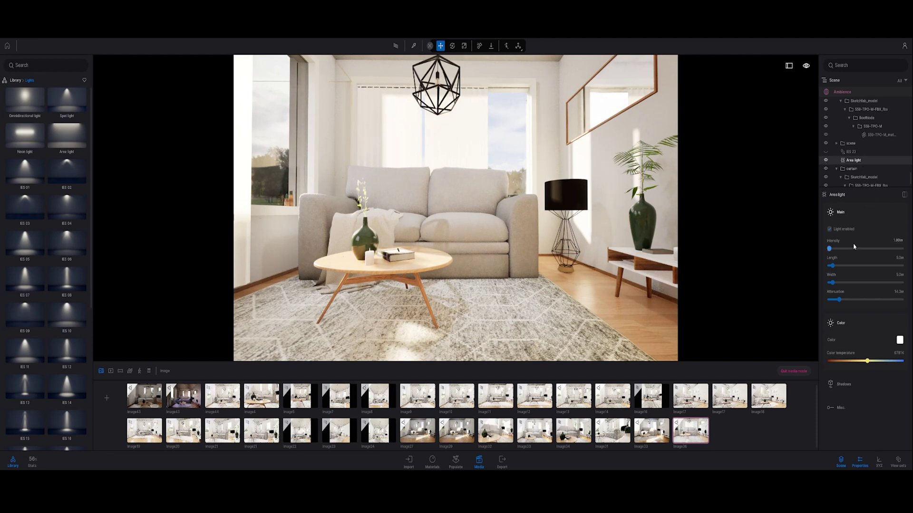
pyautogui.moveTo(867, 255); pyautogui.dragTo(902, 248)
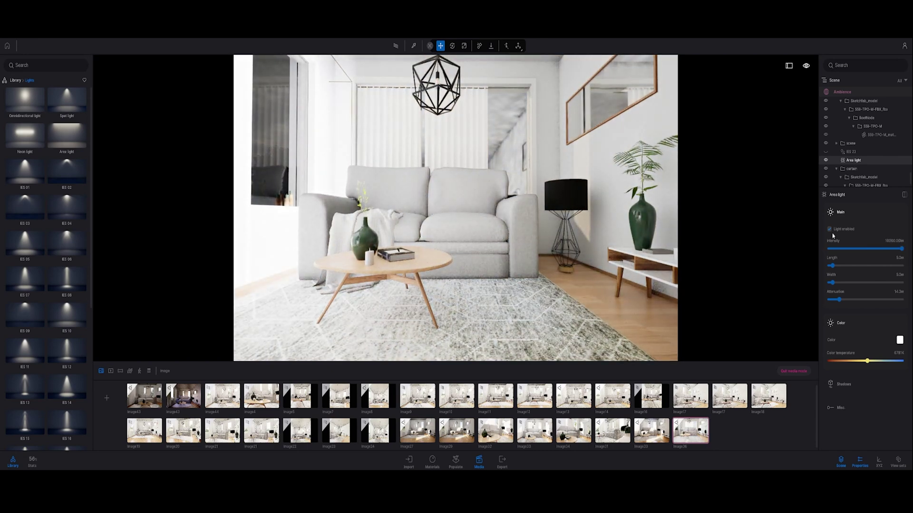
pyautogui.hotkey('ctrl', 'z')
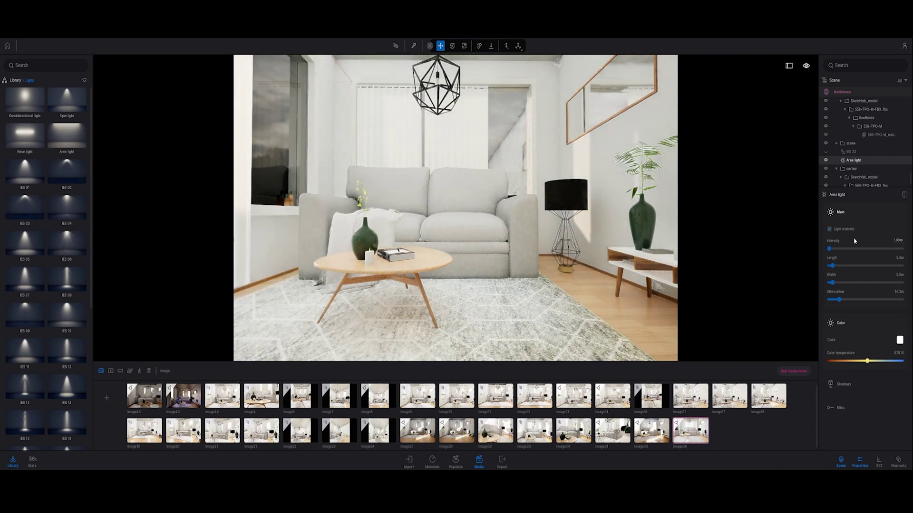
# - Make the IES 23 light visible, keeping its intensity at 0.02 lm after undoing a boost
pyautogui.click(857, 152)
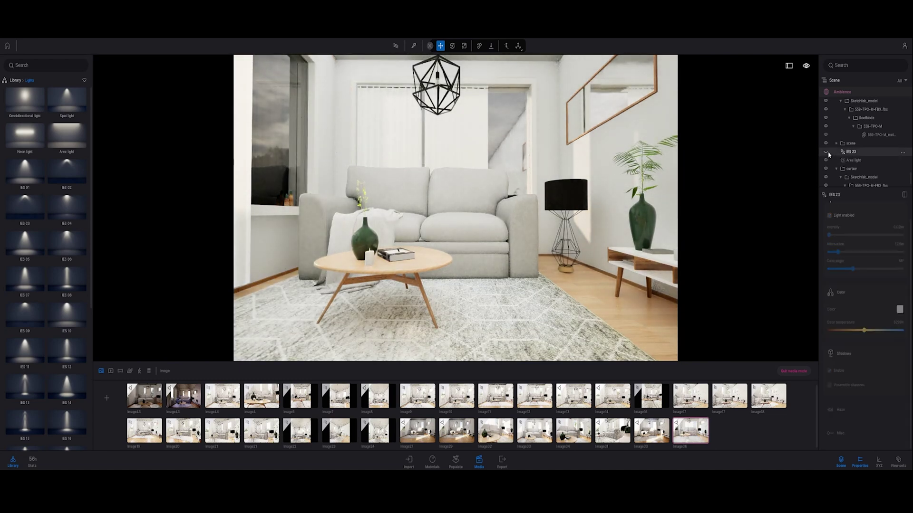
pyautogui.click(827, 152)
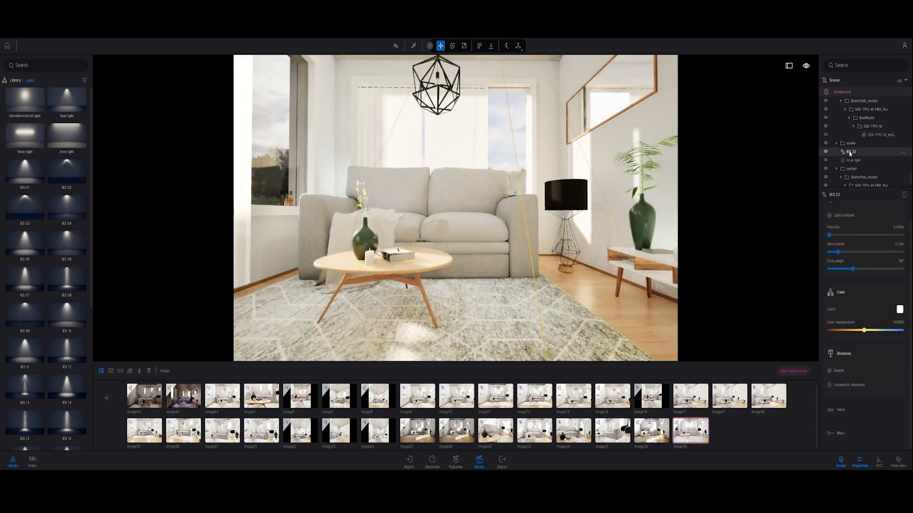
pyautogui.moveTo(829, 235); pyautogui.dragTo(885, 235)
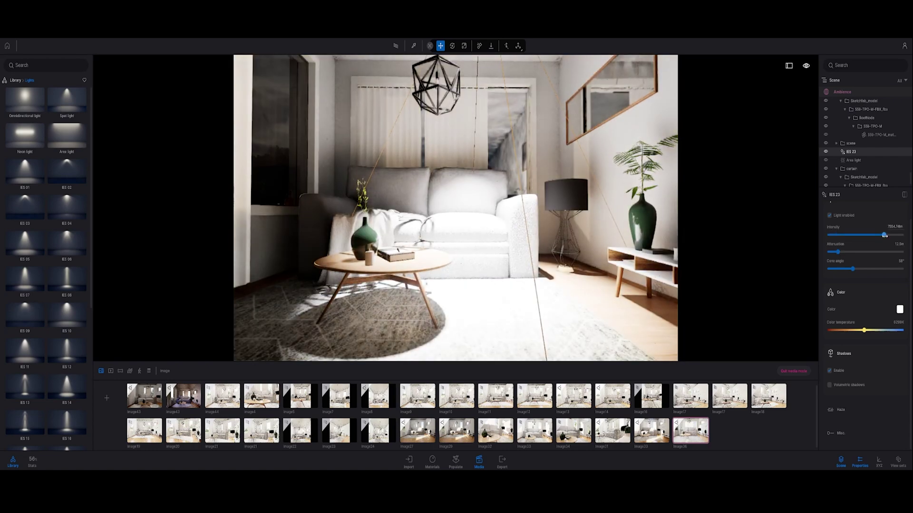
pyautogui.hotkey('ctrl', 'z')
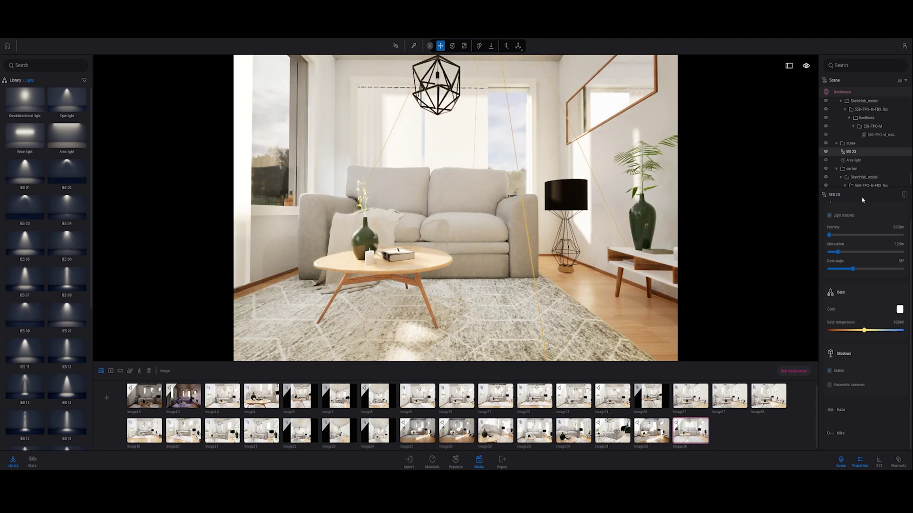
pyautogui.scroll(-10, 884, 176)
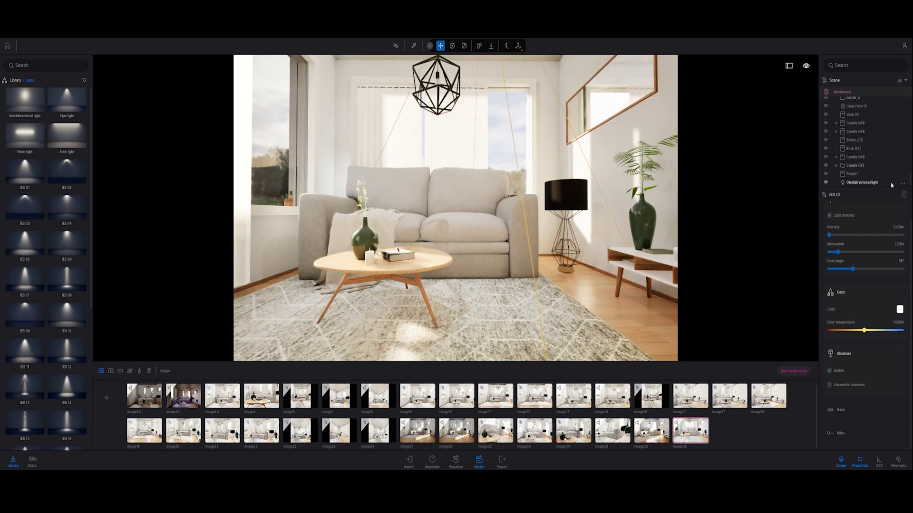
# - Select the Image36 shot and toggle path tracing off and back on
pyautogui.click(690, 430)
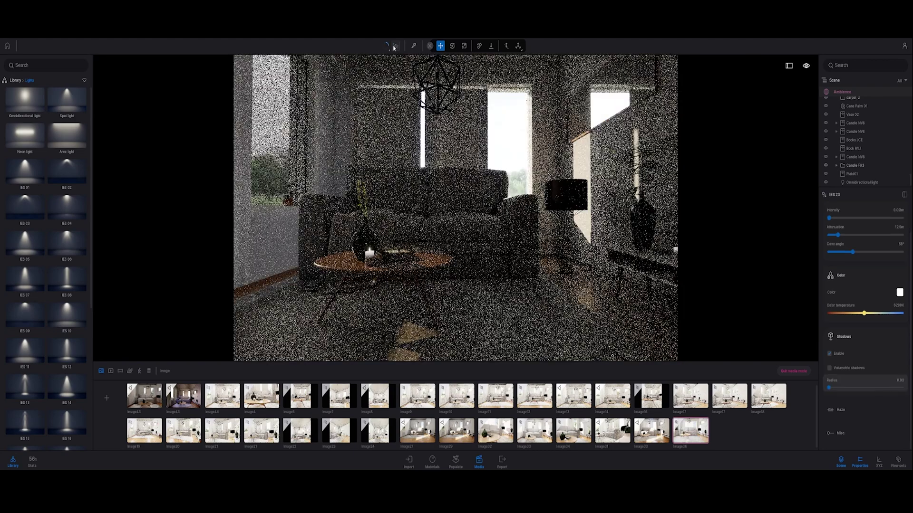
pyautogui.scroll(-2, 846, 224)
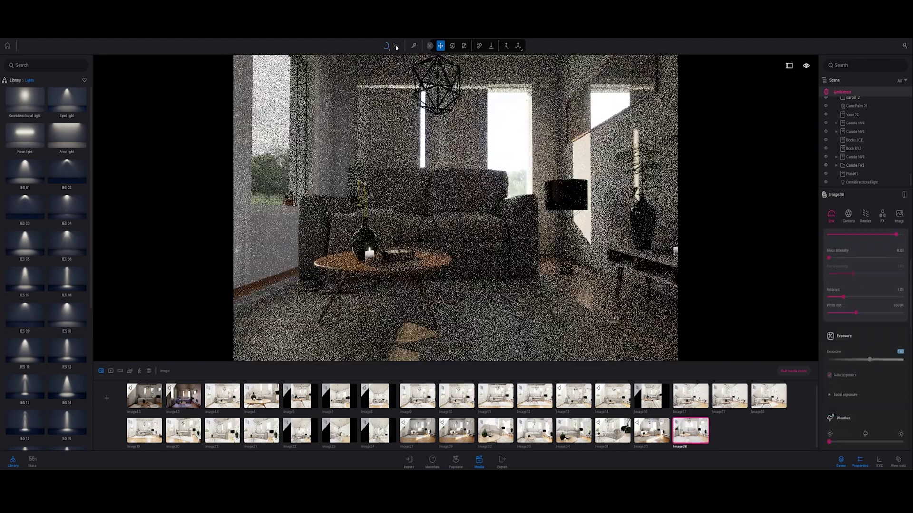
pyautogui.click(395, 45)
pyautogui.click(396, 46)
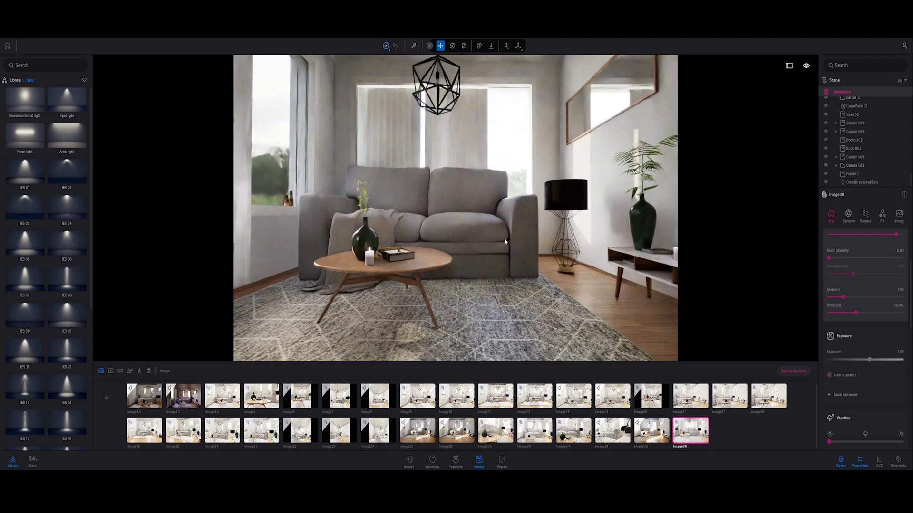
# - Turn the IES 23 light back on from the Scene list
pyautogui.scroll(3, 852, 167)
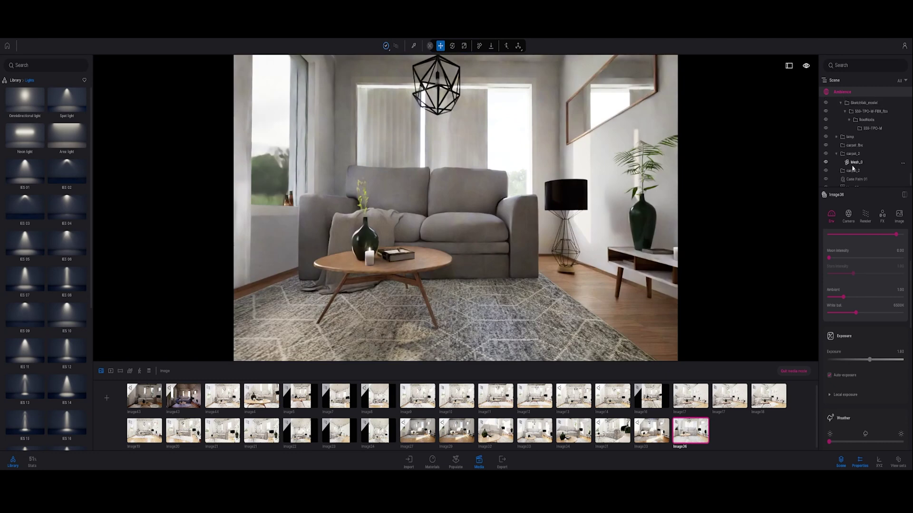
pyautogui.scroll(5, 856, 161)
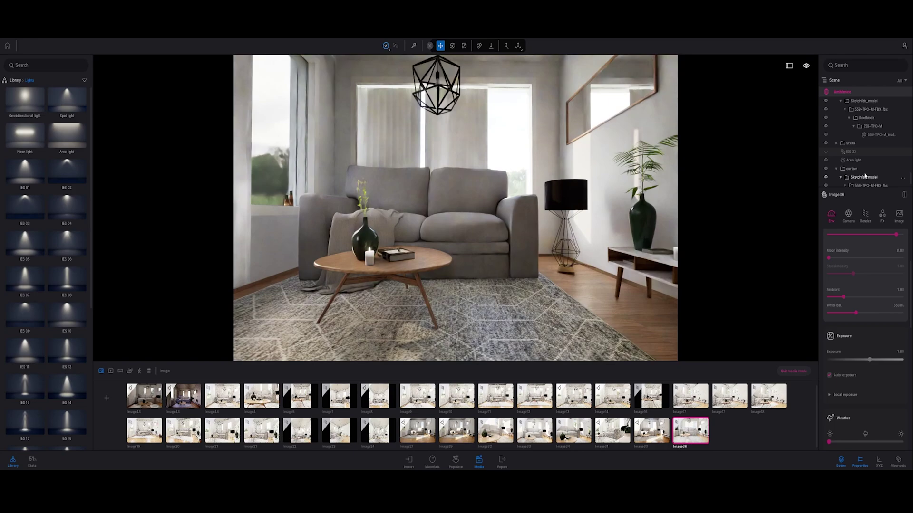
pyautogui.click(825, 152)
pyautogui.click(825, 153)
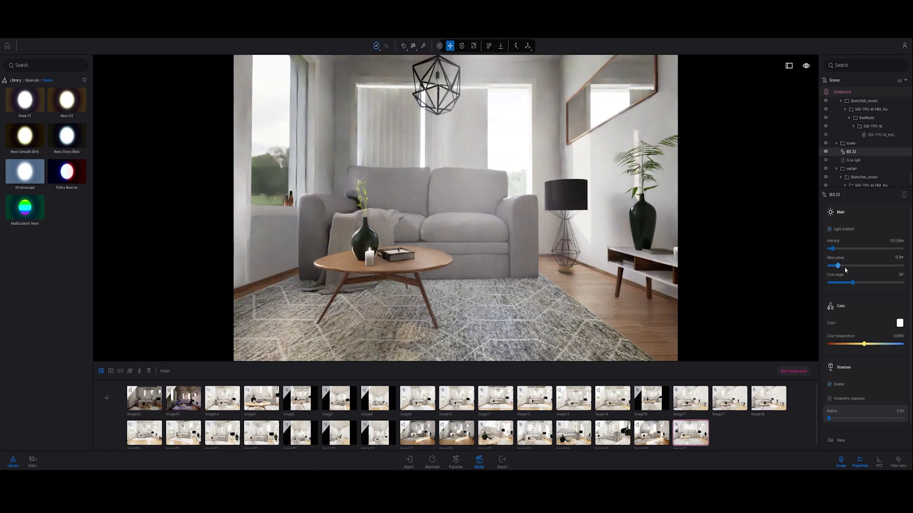
# - Give IES 23 37.9 m attenuation, 68° cone, 10 lm intensity and about 5095K, then deselect it
pyautogui.moveTo(838, 265); pyautogui.dragTo(856, 283)
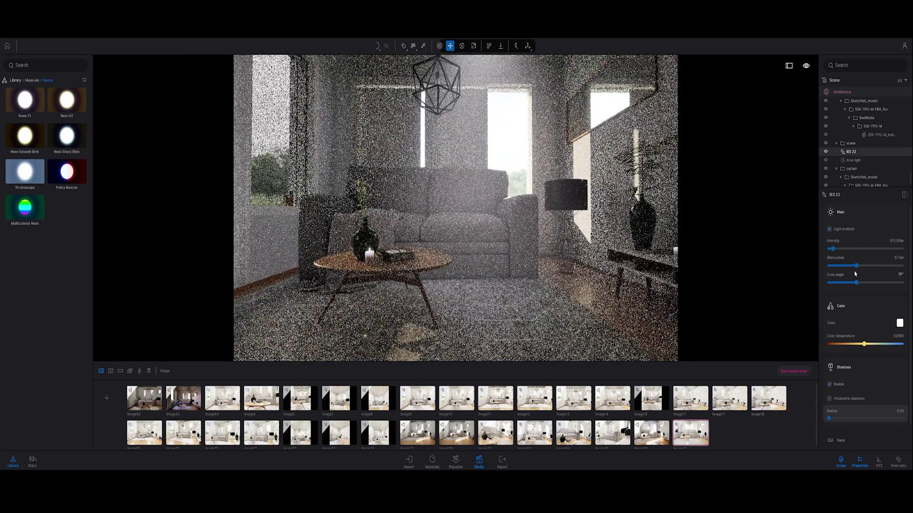
pyautogui.click(897, 240)
pyautogui.write('10')
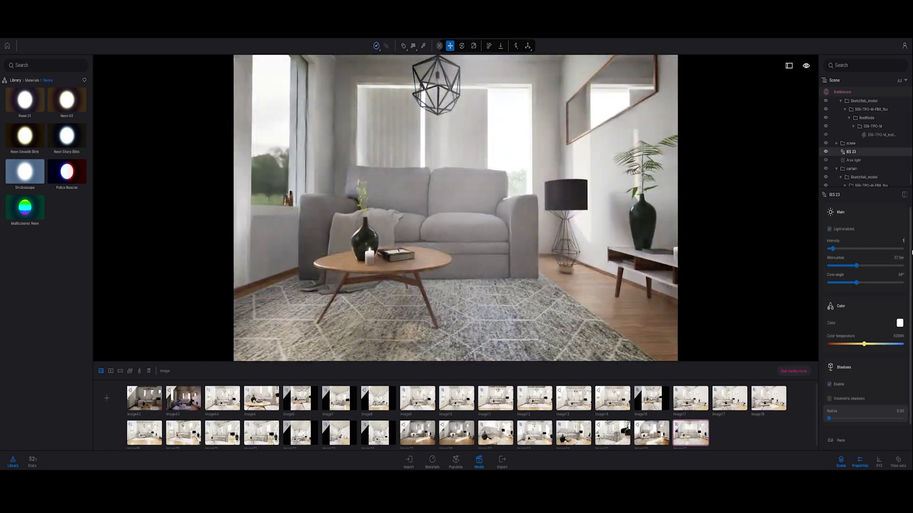
pyautogui.press('Return')
pyautogui.moveTo(864, 343); pyautogui.dragTo(878, 344)
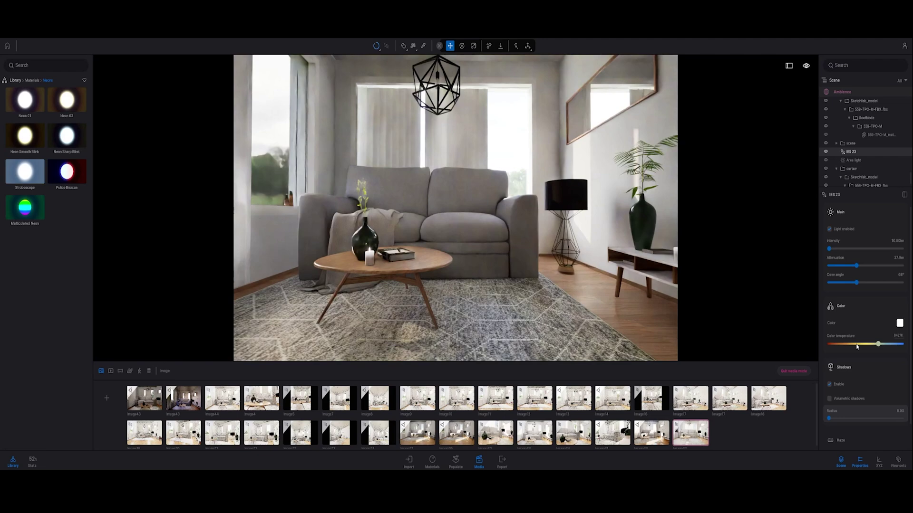
pyautogui.click(856, 344)
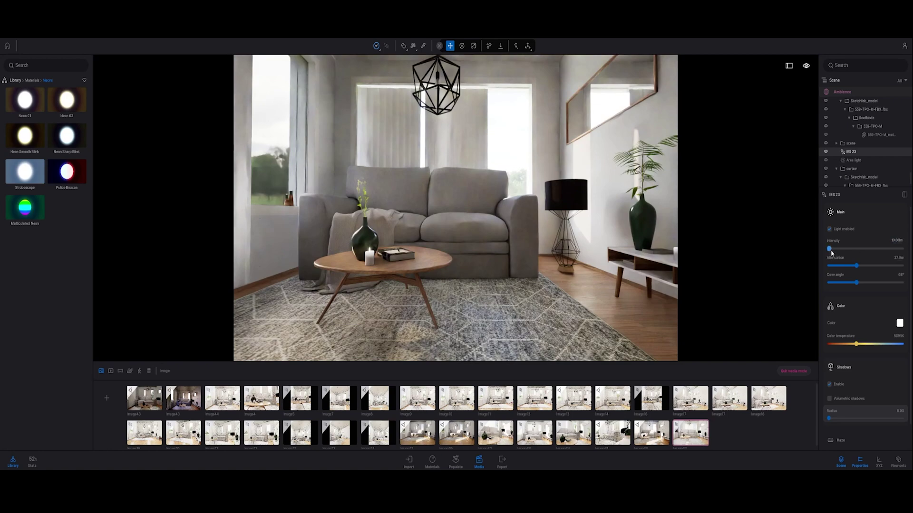
pyautogui.press('Escape')
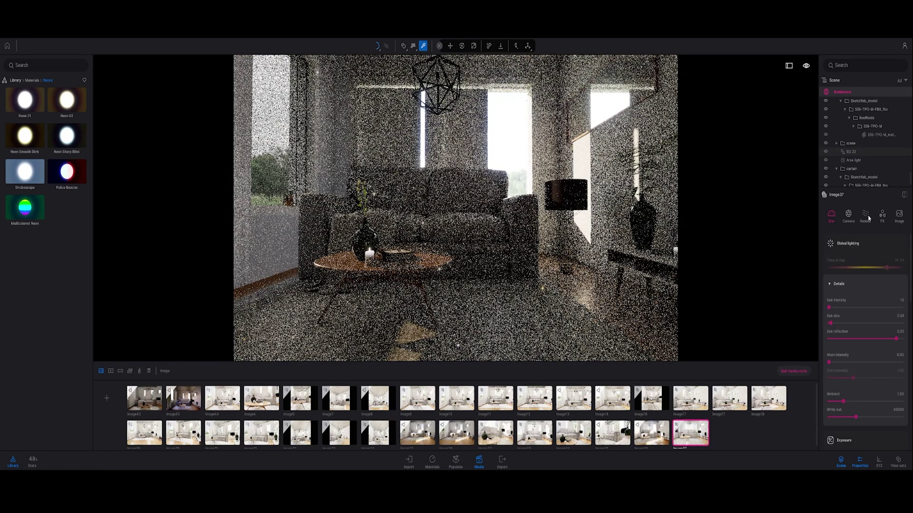
# - Open Image37's Render settings and lower the Path tracer Fireflies value below 30
pyautogui.click(866, 214)
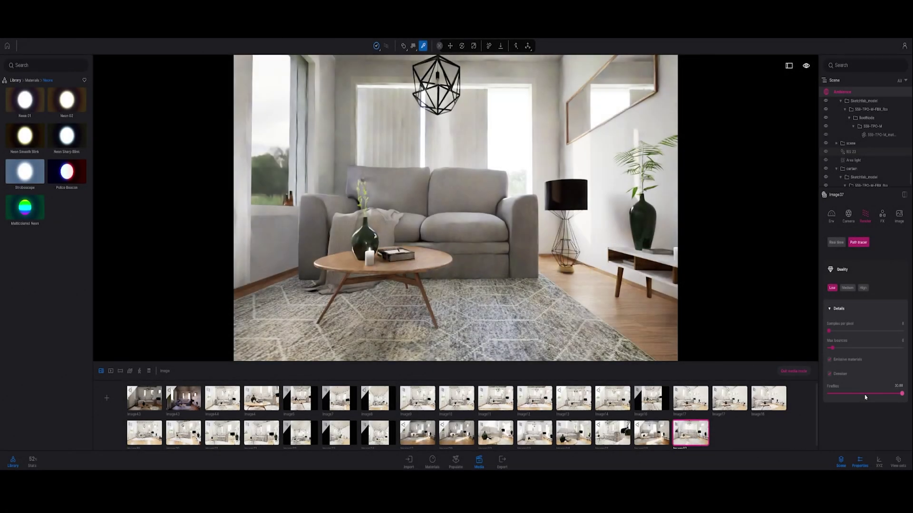
pyautogui.click(888, 394)
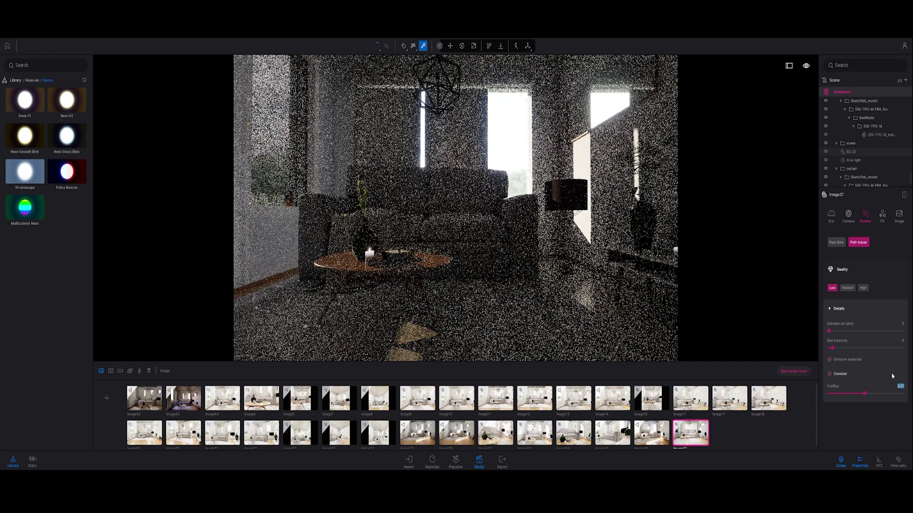
# - Grade Image37 with contrast raised to 58% and saturation lowered to 48%
pyautogui.click(882, 214)
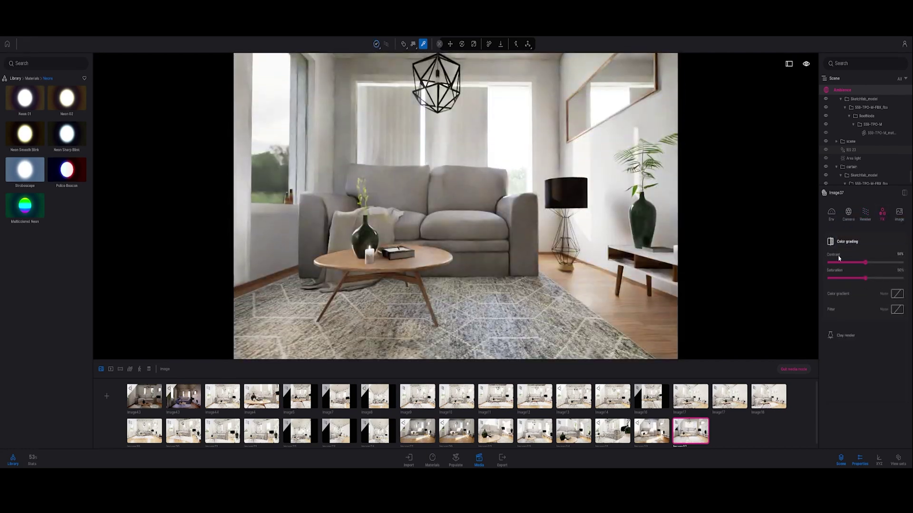
pyautogui.click(871, 263)
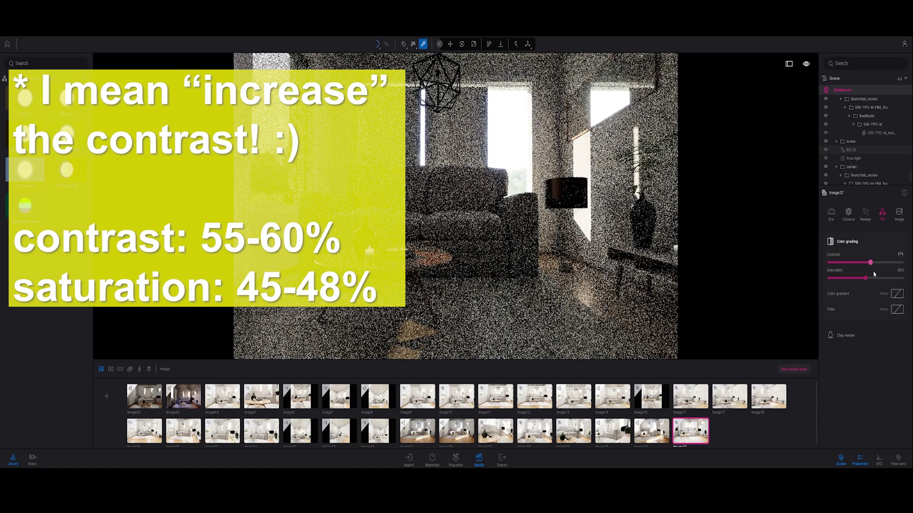
pyautogui.click(872, 262)
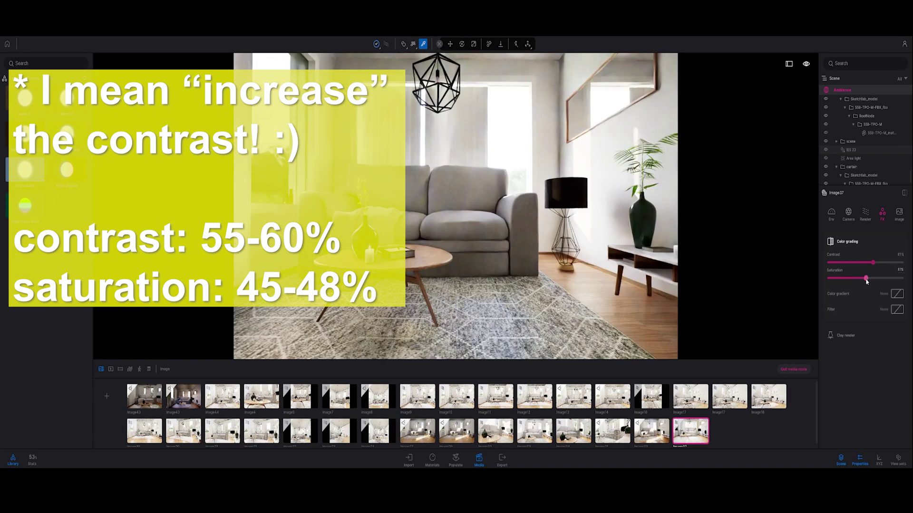
pyautogui.moveTo(866, 279); pyautogui.dragTo(864, 279)
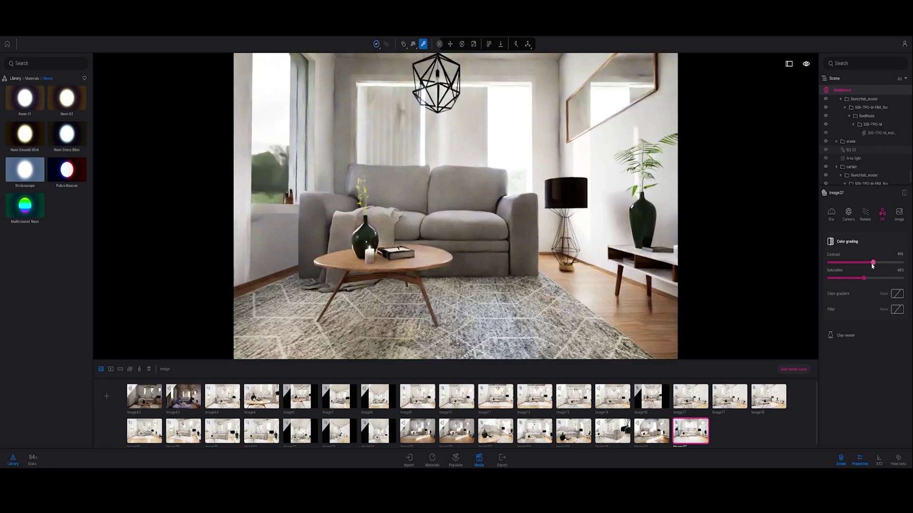
pyautogui.moveTo(865, 278); pyautogui.dragTo(863, 278)
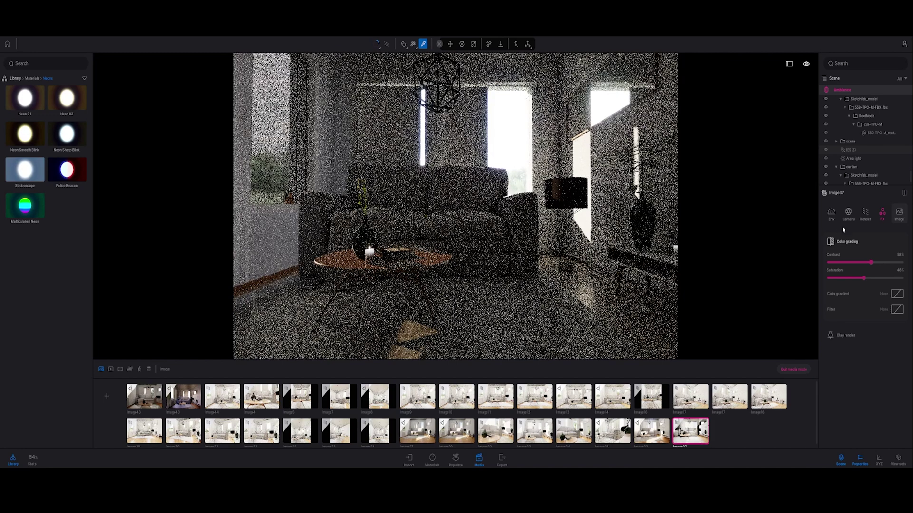
# - Collapse Depth of field, cut Lens dirt to 21% and raise Sharpness to 62%
pyautogui.click(851, 222)
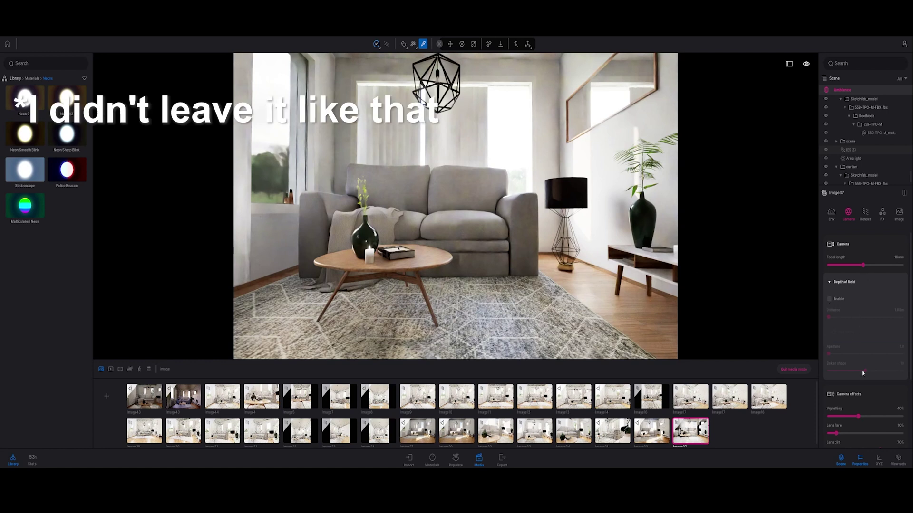
pyautogui.scroll(-1, 863, 373)
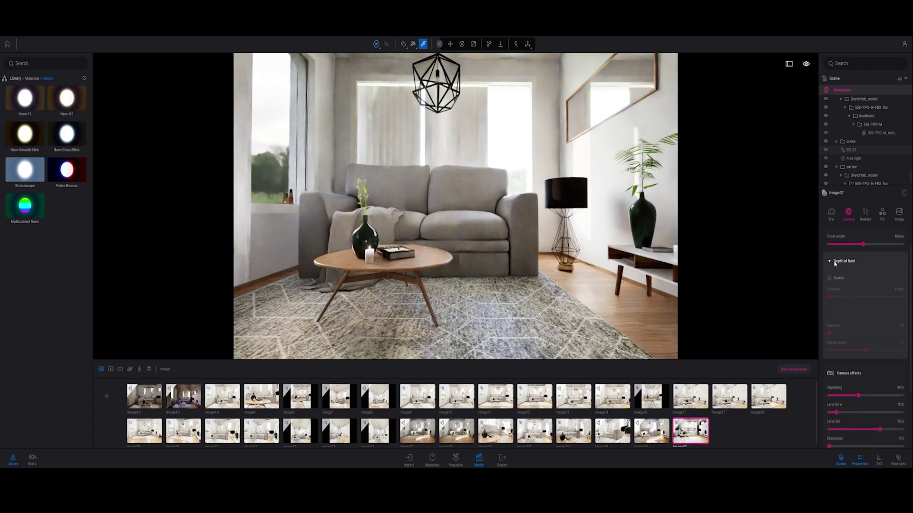
pyautogui.click(831, 262)
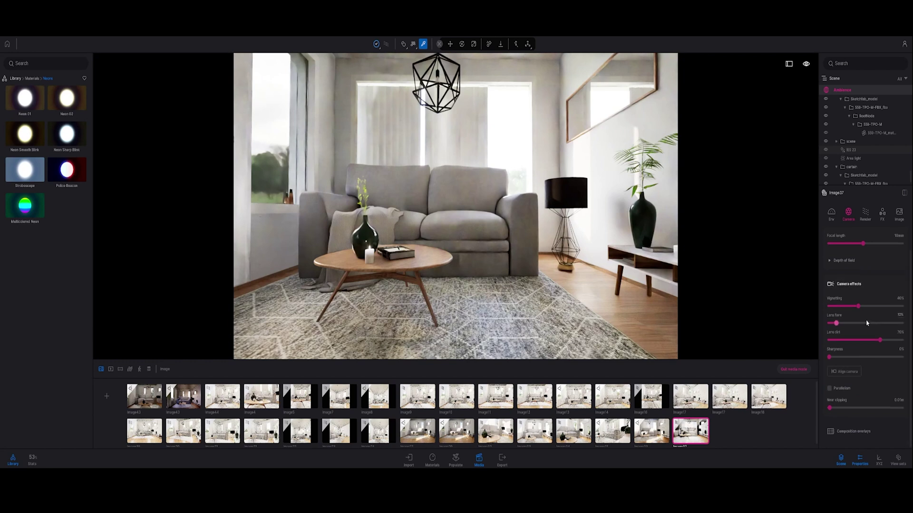
pyautogui.click(849, 341)
pyautogui.click(845, 341)
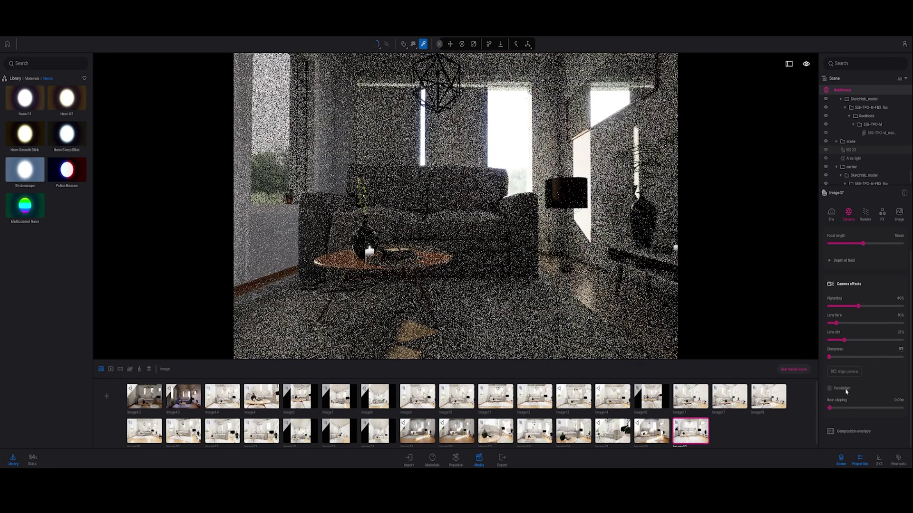
pyautogui.click(874, 357)
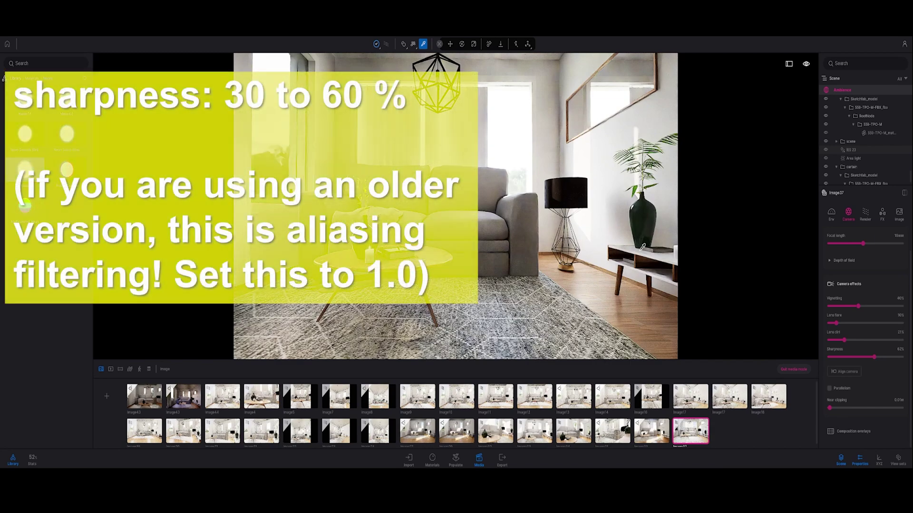
pyautogui.click(865, 214)
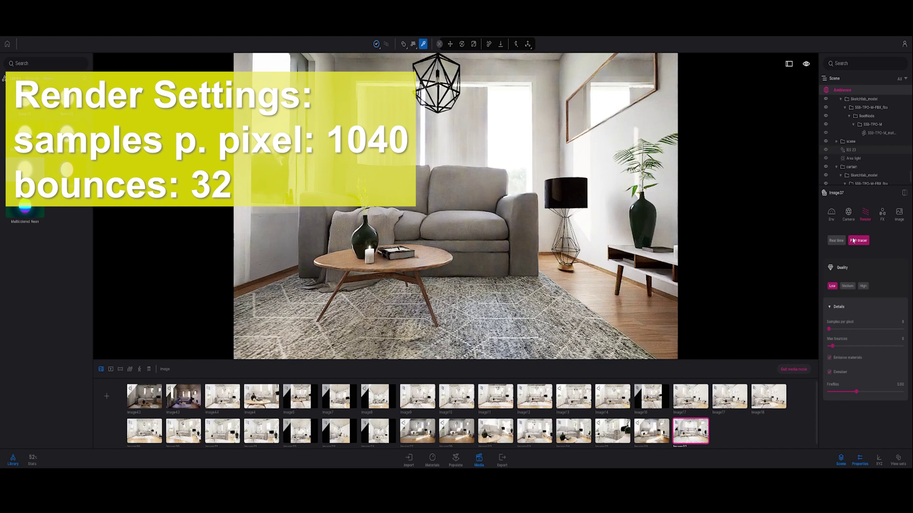
# - Enter a higher Exposure value in the environment settings to brighten the room
pyautogui.click(830, 216)
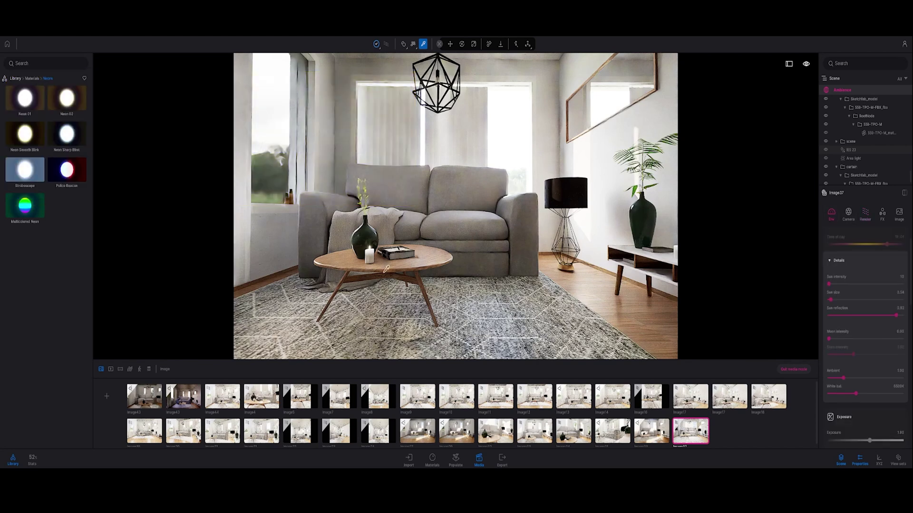
pyautogui.scroll(1, 845, 291)
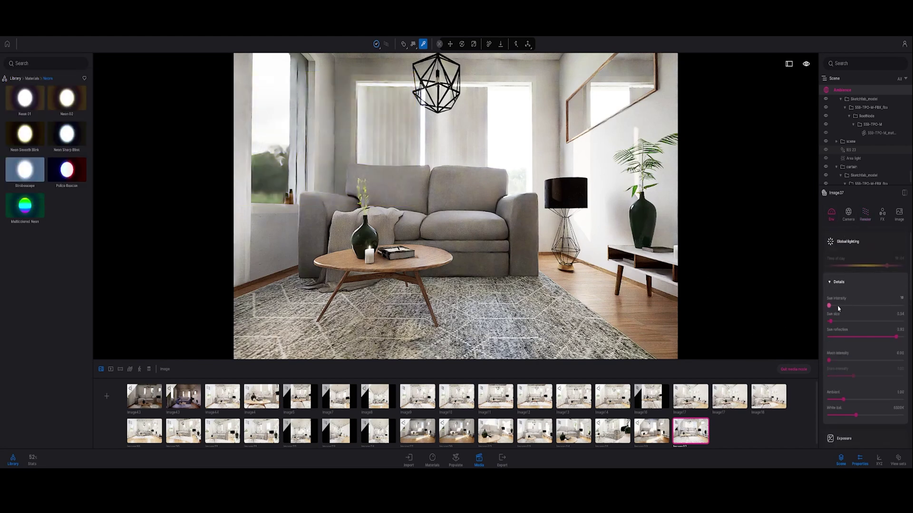
pyautogui.scroll(-7, 838, 308)
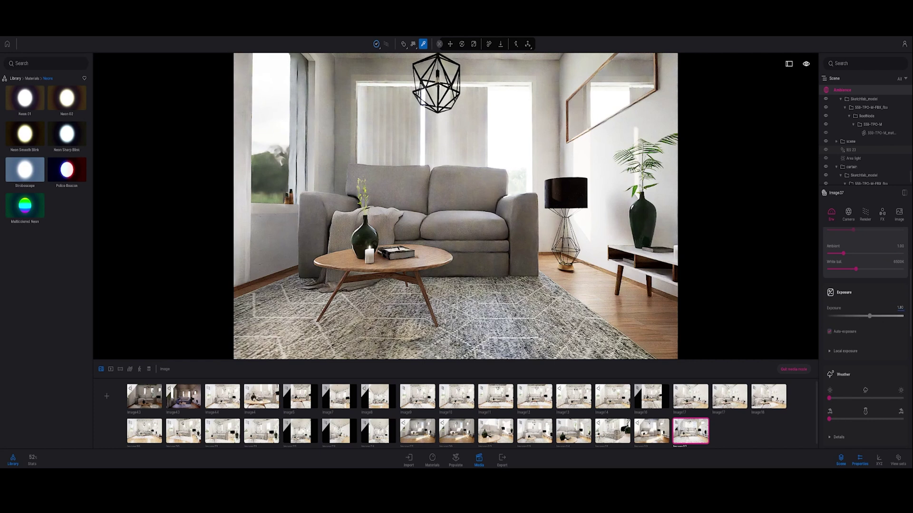
pyautogui.scroll(-2, 851, 333)
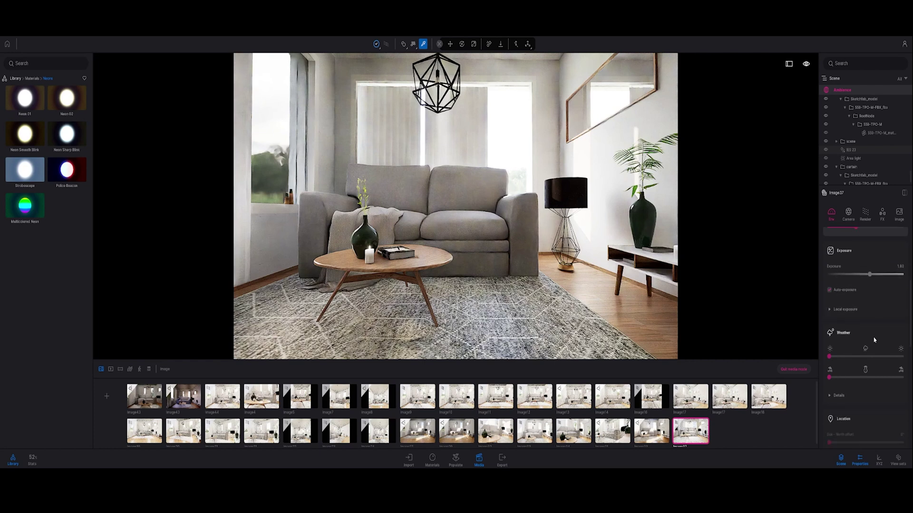
pyautogui.click(900, 266)
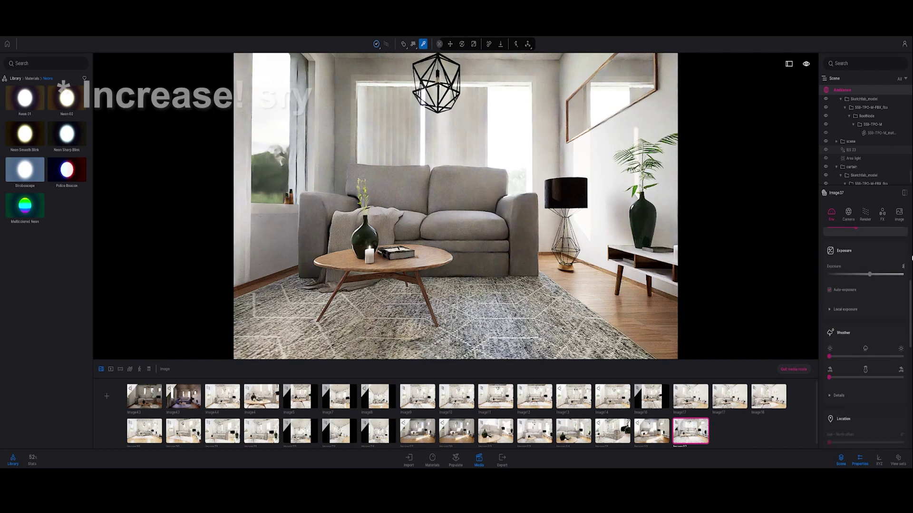
pyautogui.write('1')
pyautogui.press('Return')
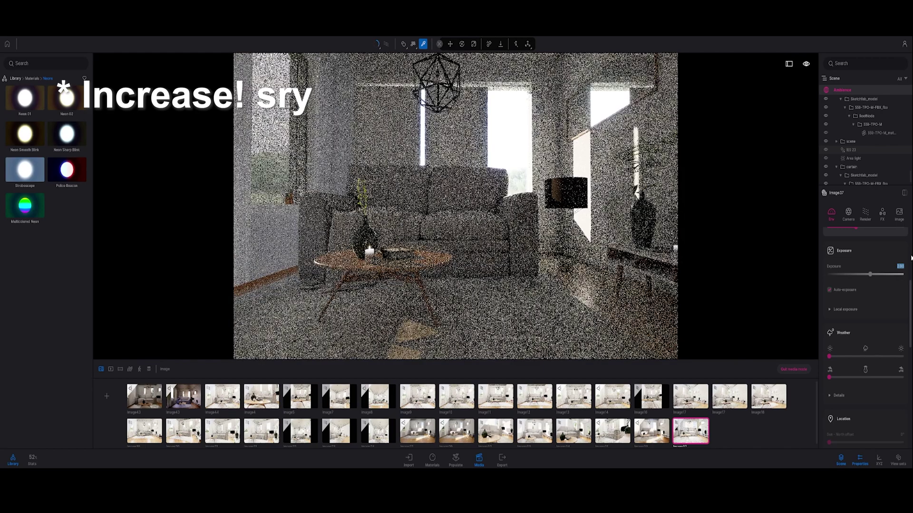
# - Raise the HDRI environment intensity to 17.52
pyautogui.scroll(-5, 879, 320)
pyautogui.scroll(-1, 880, 320)
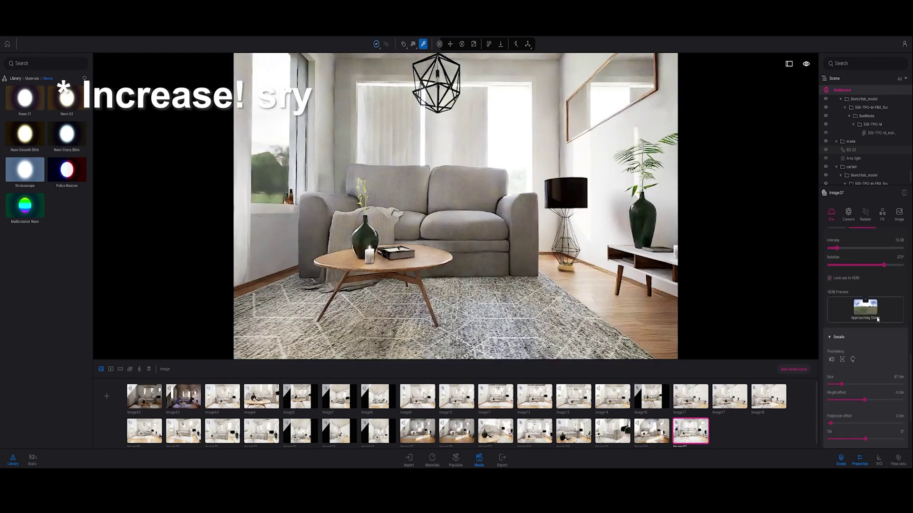
pyautogui.click(842, 312)
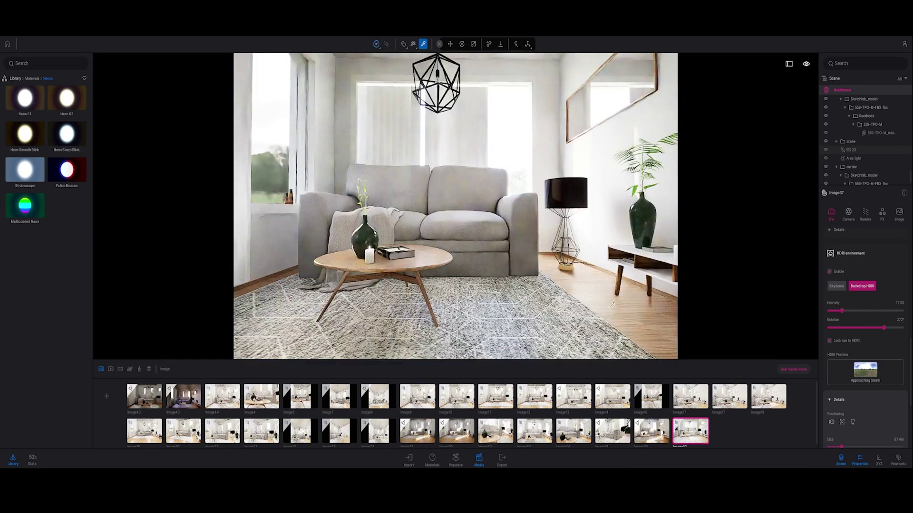
pyautogui.scroll(-5, 846, 297)
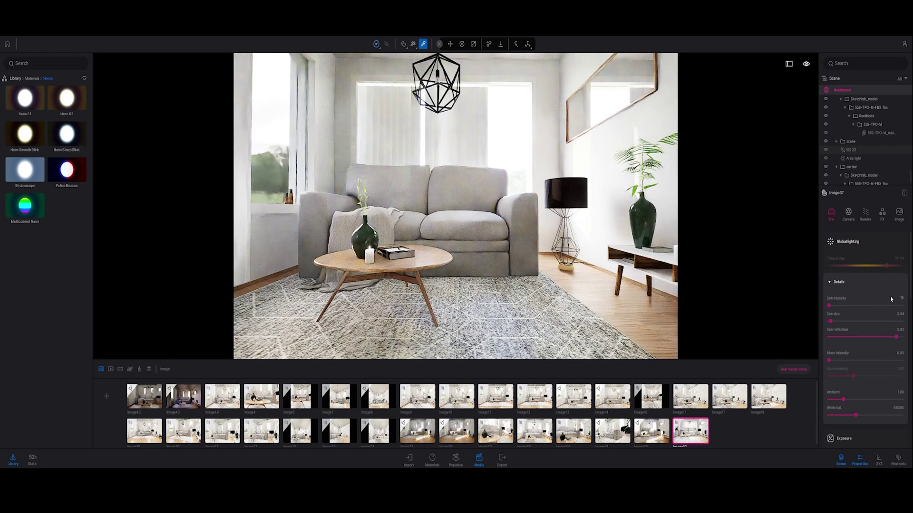
pyautogui.scroll(-2, 859, 299)
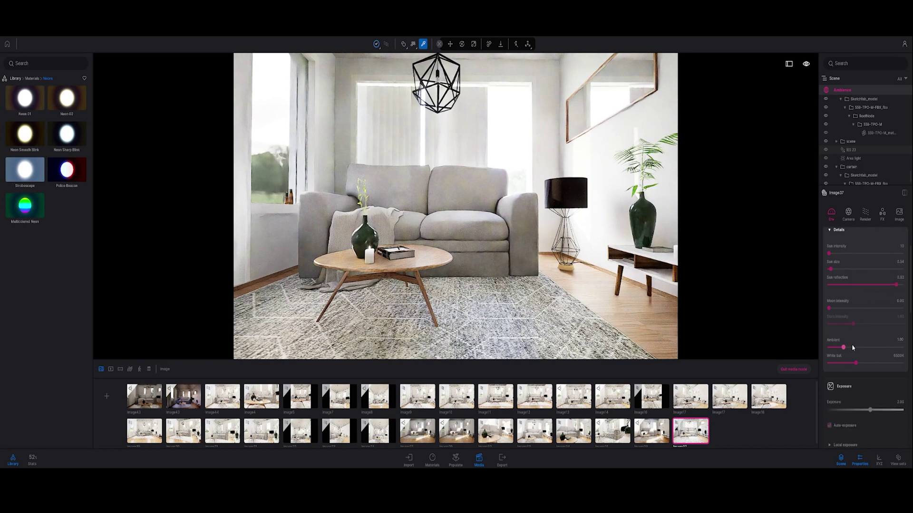
pyautogui.scroll(1, 840, 345)
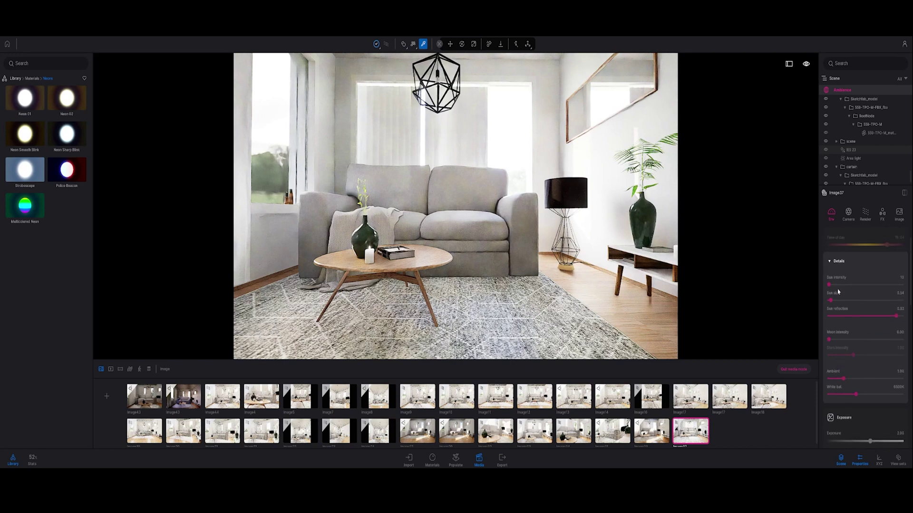
pyautogui.scroll(-3, 854, 345)
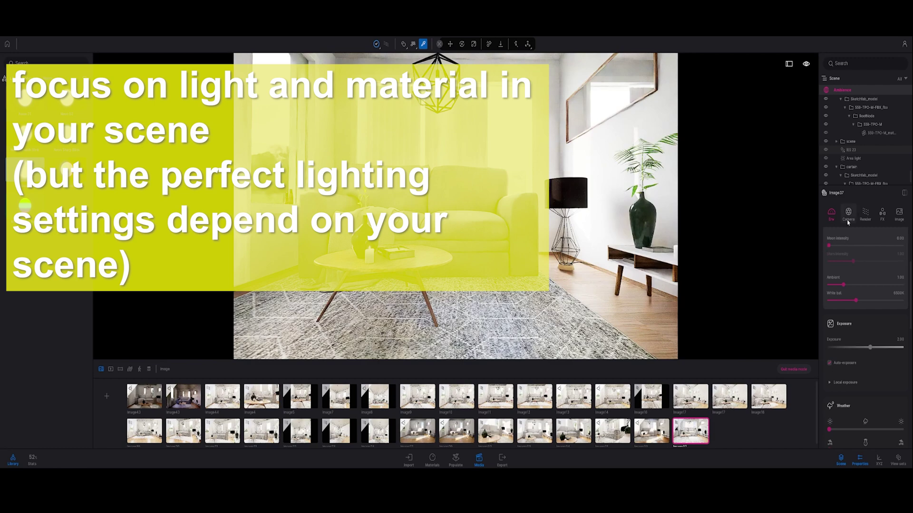
# - Nudge the camera focal length, then return it to 18mm
pyautogui.click(848, 212)
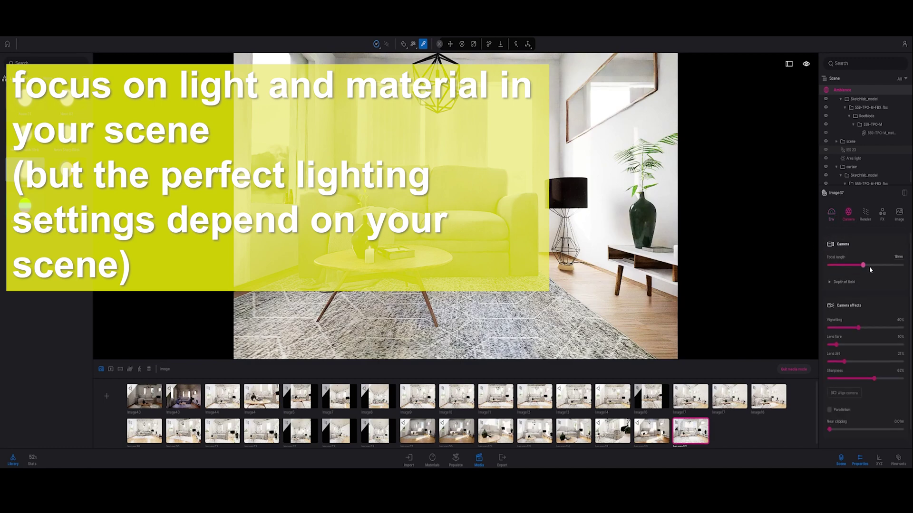
pyautogui.moveTo(862, 265); pyautogui.dragTo(864, 266)
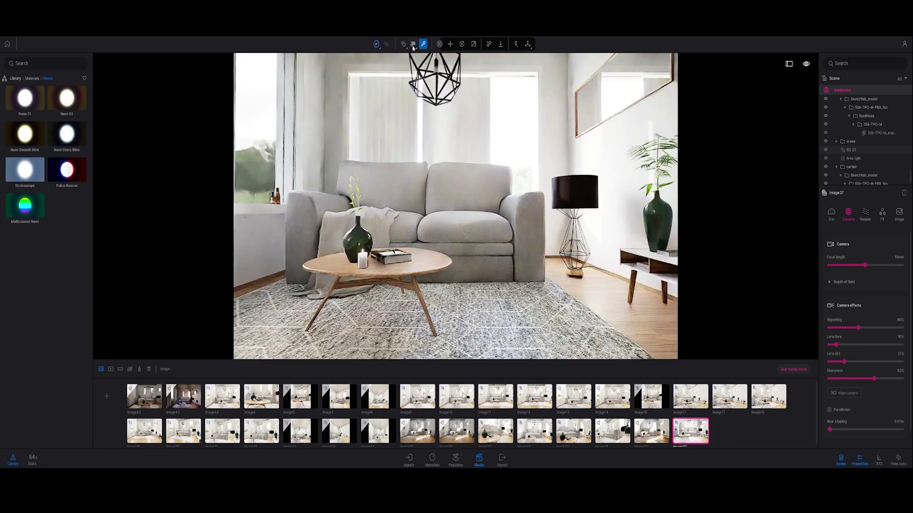
pyautogui.moveTo(865, 266); pyautogui.dragTo(862, 266)
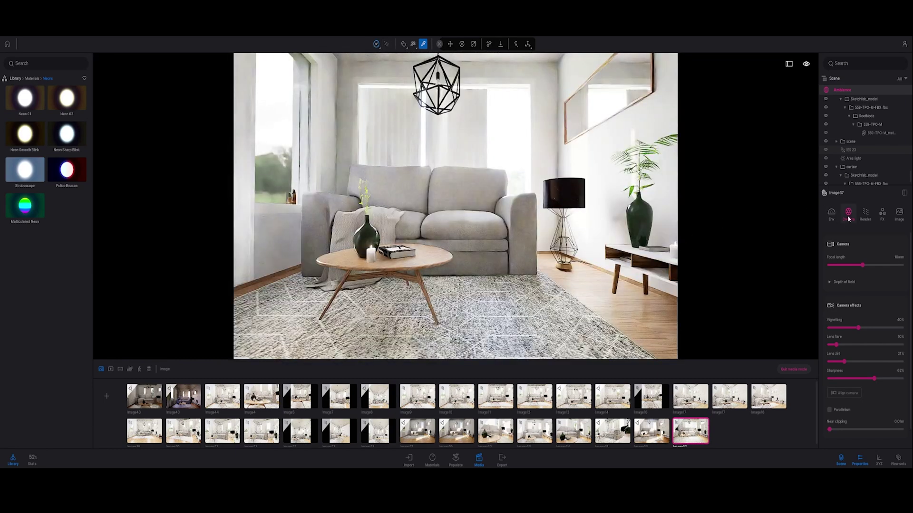
pyautogui.click(865, 212)
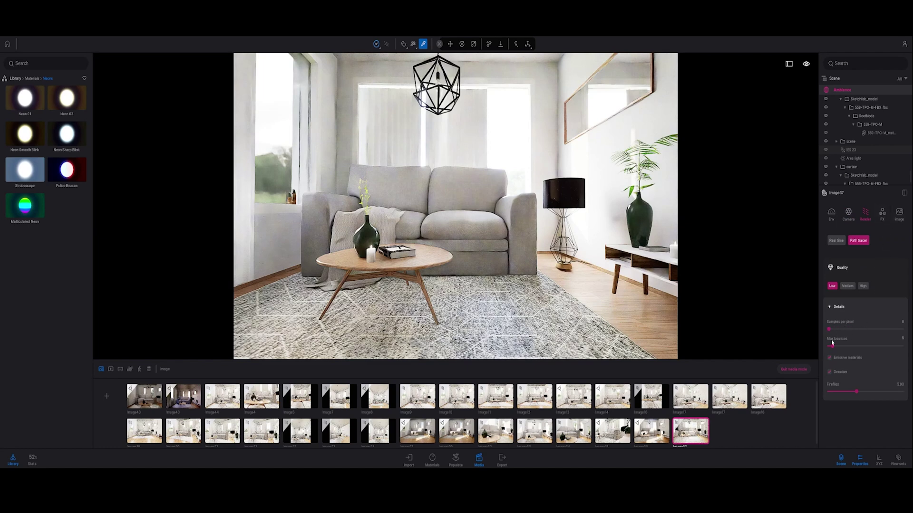
# - Switch the path tracer to the High quality preset, about 256 samples per pixel
pyautogui.click(864, 286)
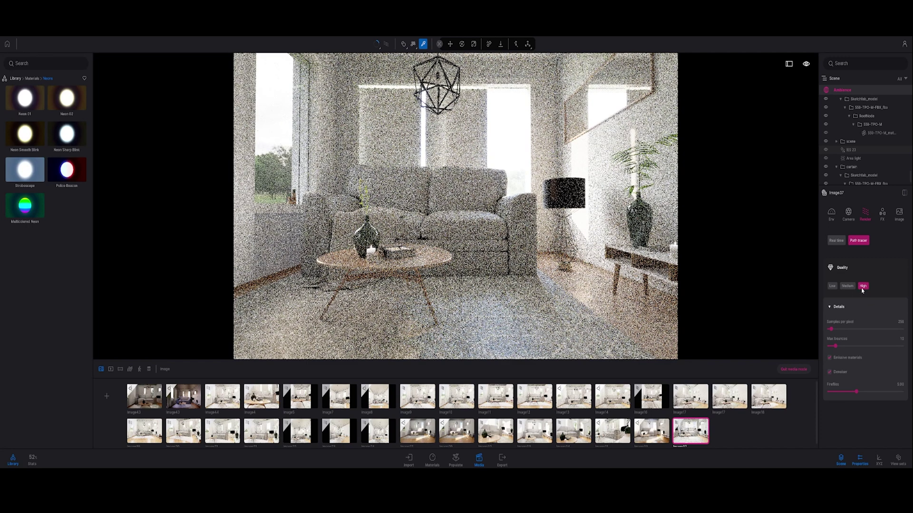
# - Choose 4K UHD (3840×2160) as Image37's output size
pyautogui.click(899, 215)
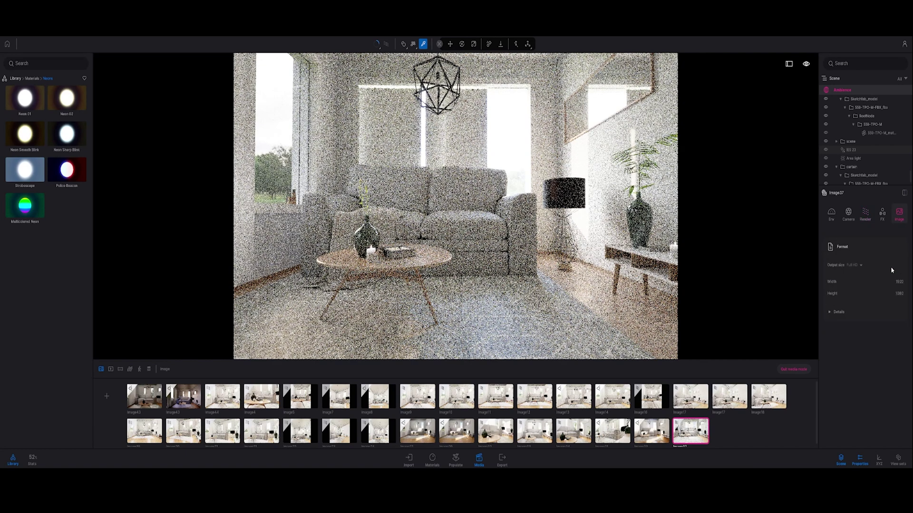
pyautogui.click(863, 269)
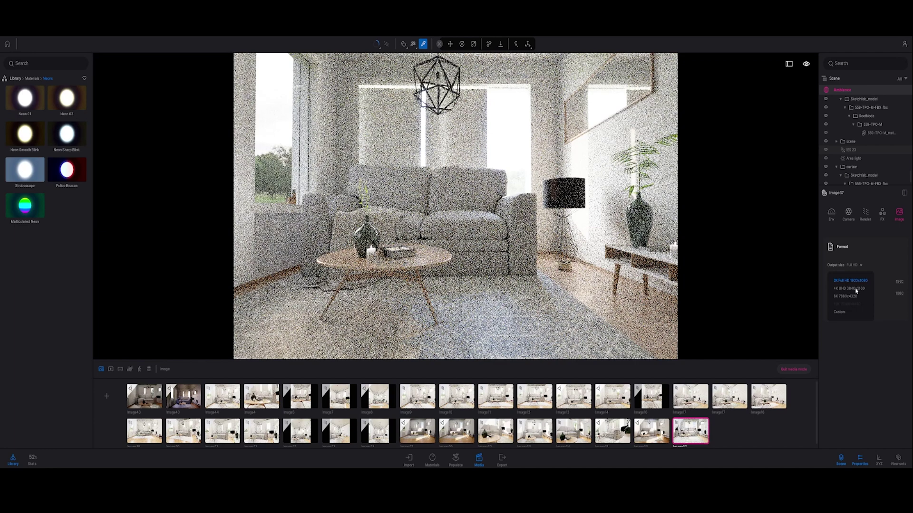
pyautogui.click(855, 289)
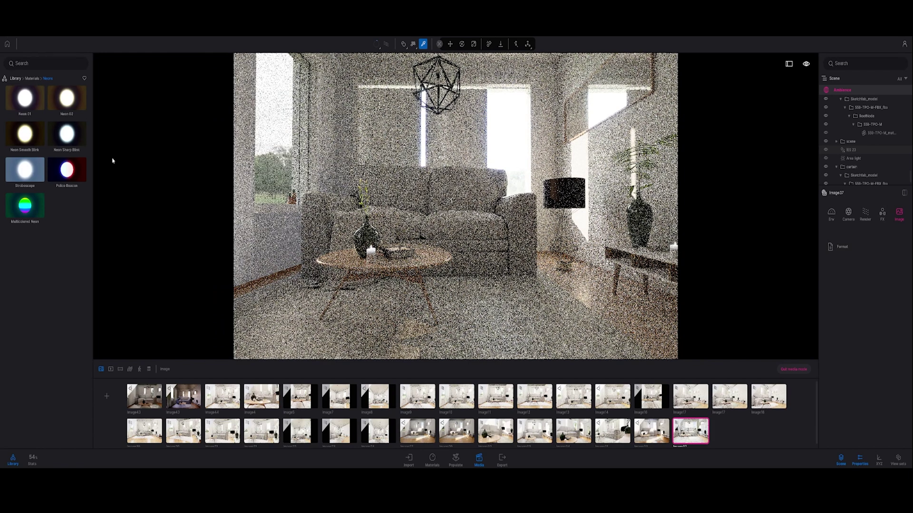
# - Open the Export panel to queue a local PNG image export
pyautogui.click(502, 459)
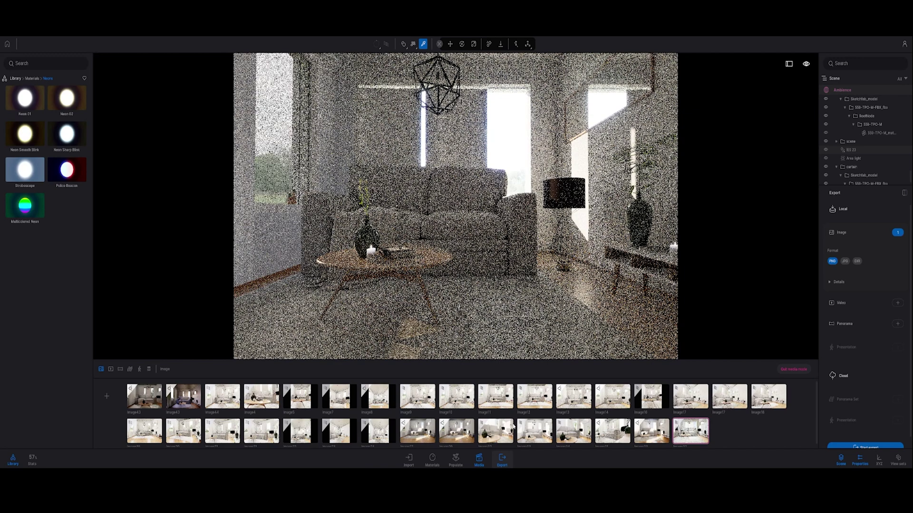